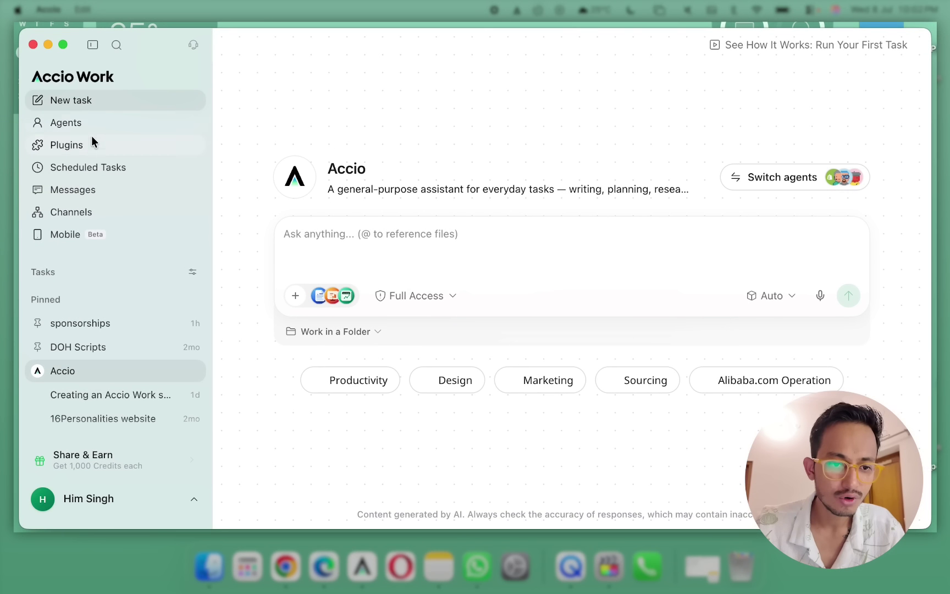
# Start a new task with the Accio Sourcing Toolkit plugin
pyautogui.click(102, 151)
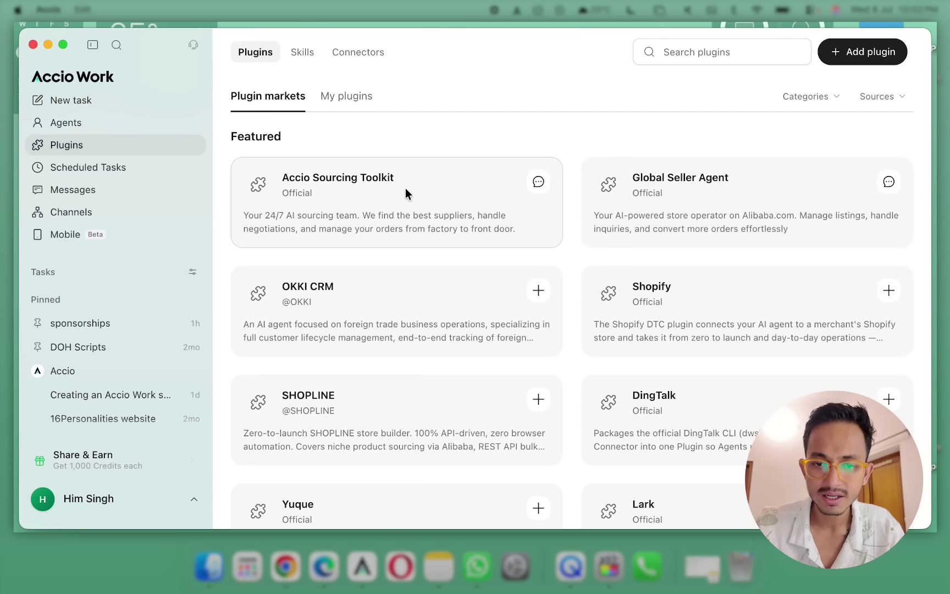
pyautogui.click(539, 182)
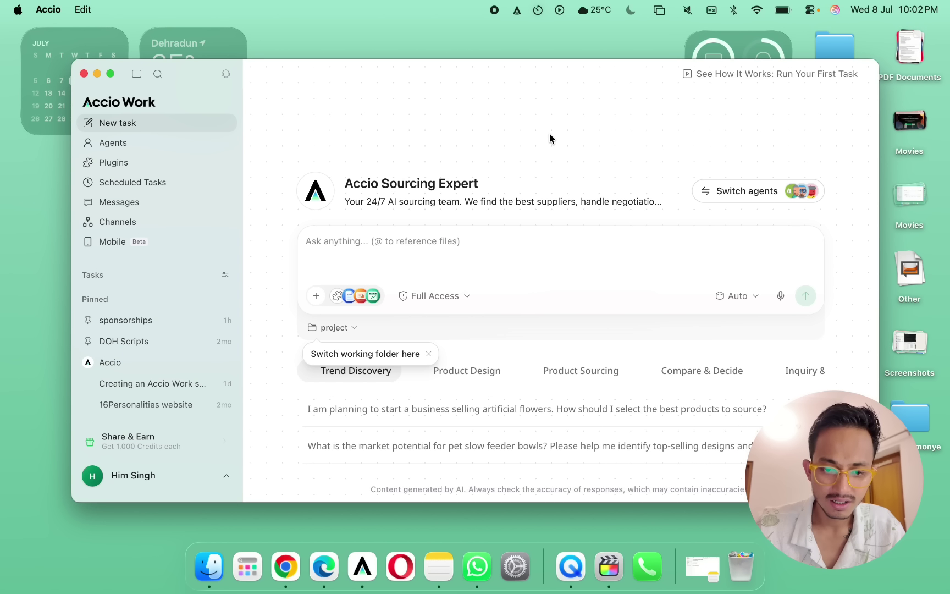
# Write a prompt requesting premium noise-canceling wireless earbuds with a small MOQ to test, shipping to the US and high quality
pyautogui.click(444, 241)
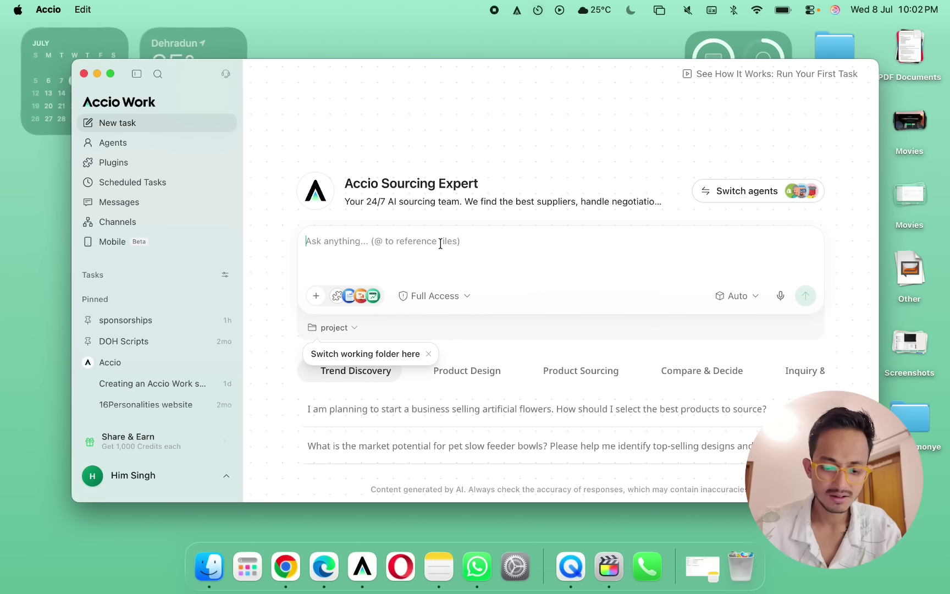
pyautogui.write('"I\'m looking for premium noise-canceling wireless earbuds. I need a small MOQ to test and I want them shipped to the US. Make sure the quality is high."')
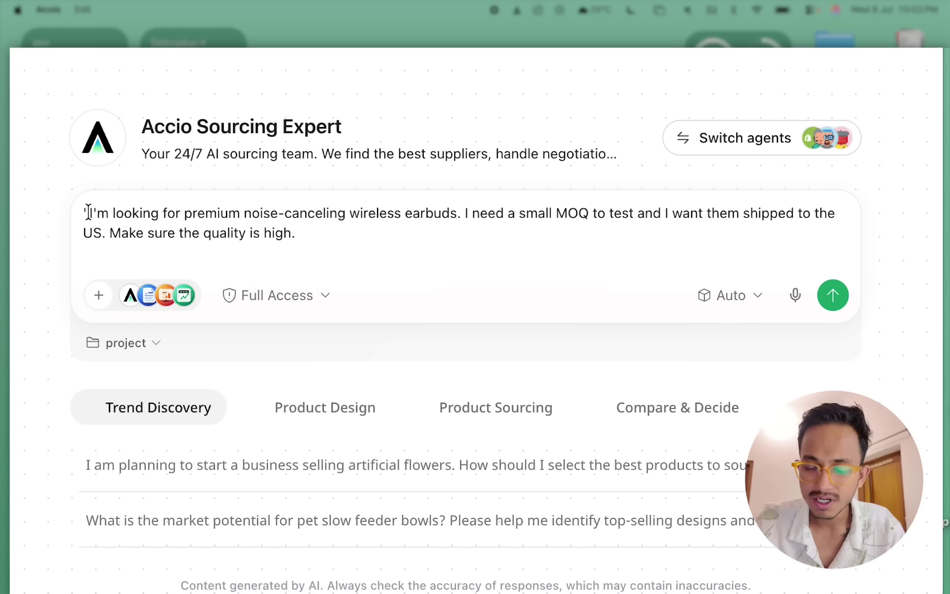
pyautogui.click(88, 211)
pyautogui.press('BackSpace')
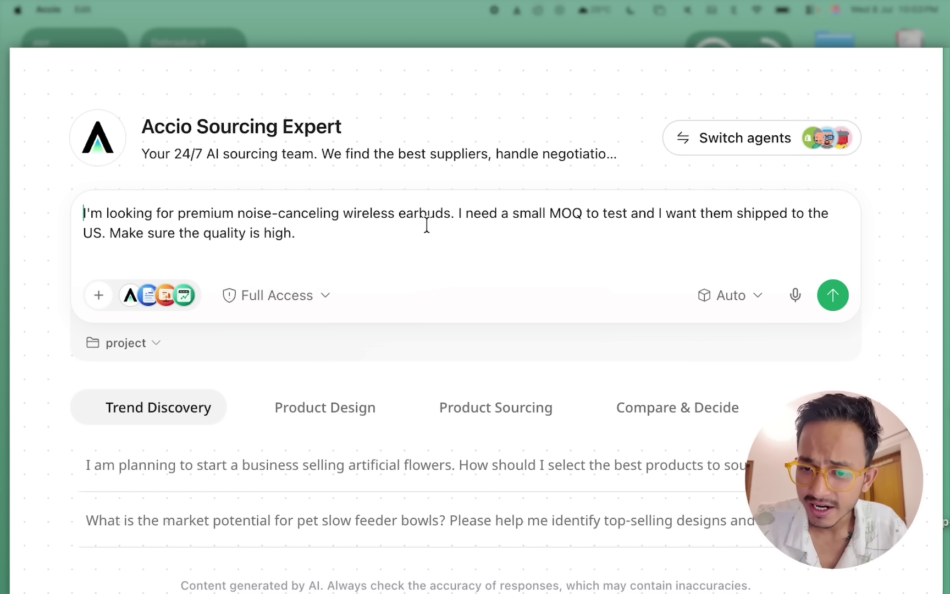
pyautogui.click(505, 239)
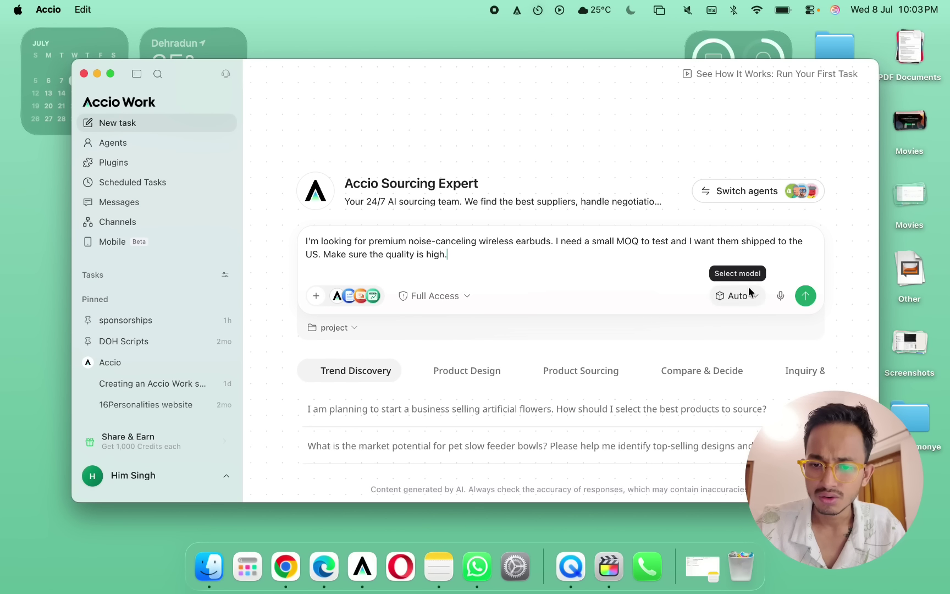
# Choose Claude Sonnet 5 as the model and submit the earbuds sourcing prompt
pyautogui.click(743, 297)
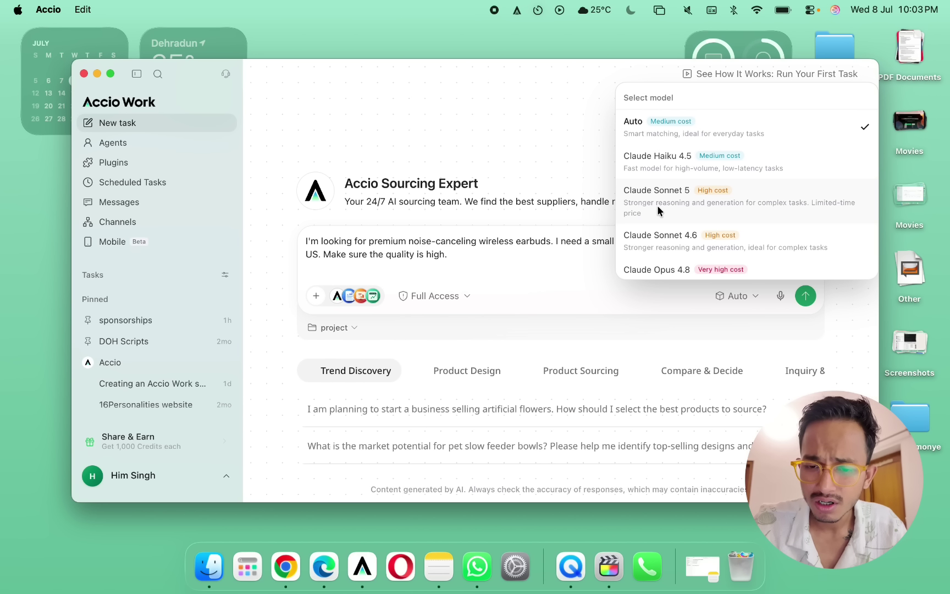
pyautogui.click(648, 192)
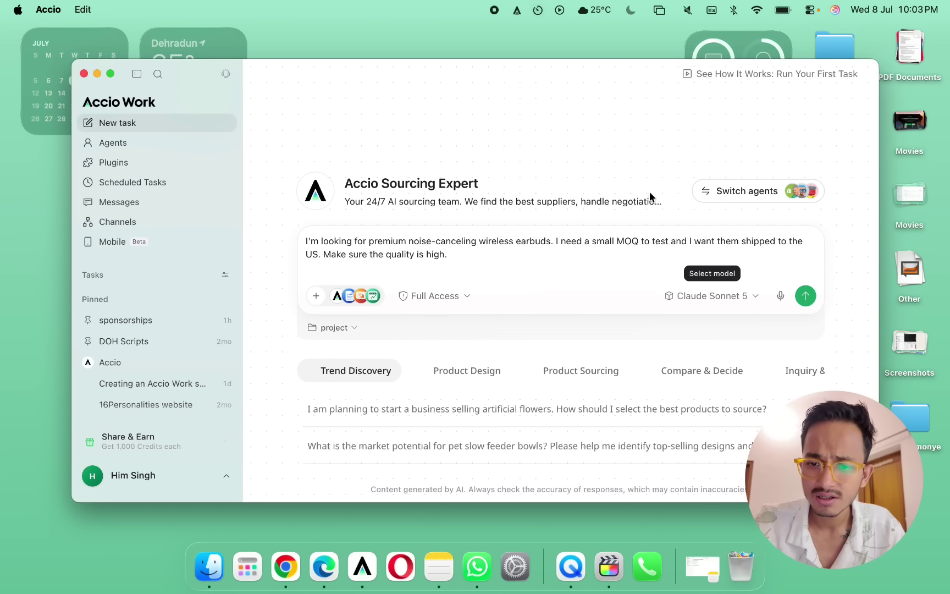
pyautogui.click(805, 296)
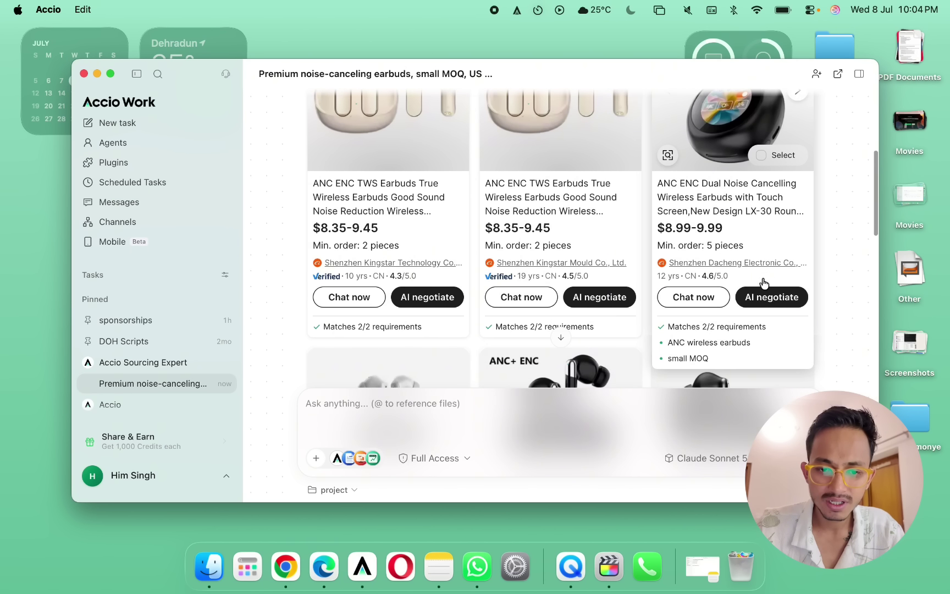
# Review the suggested ANC earbuds, comparing prices, minimum orders and supplier ratings through to the follow-up suggestions
pyautogui.scroll(-3, 276, 307)
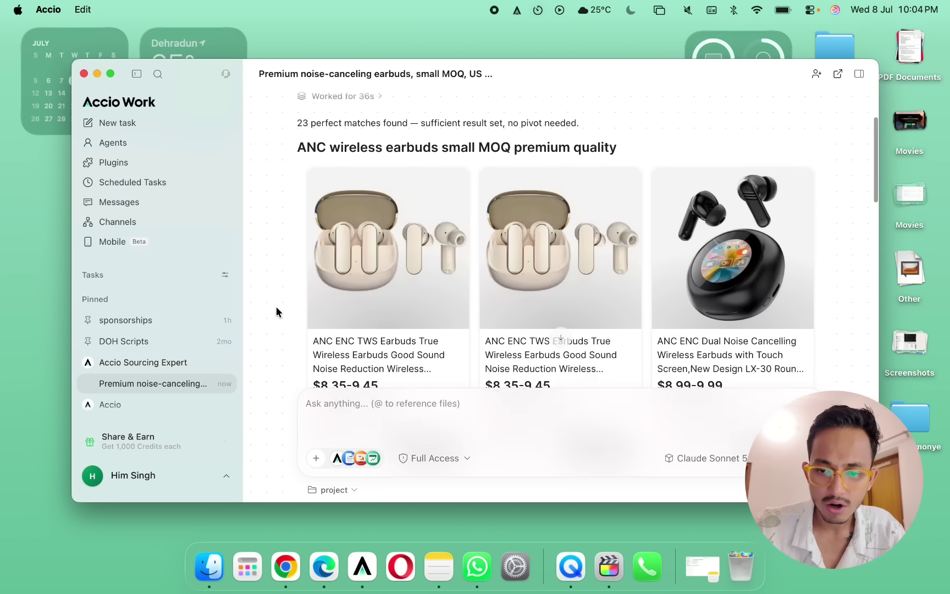
pyautogui.scroll(-3, 257, 265)
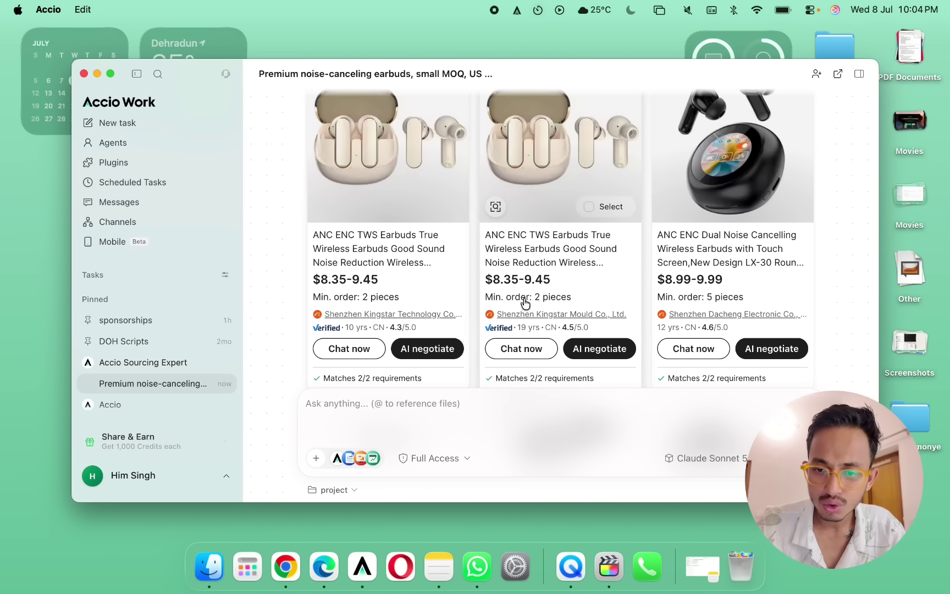
pyautogui.scroll(3, 847, 275)
pyautogui.scroll(-3, 847, 275)
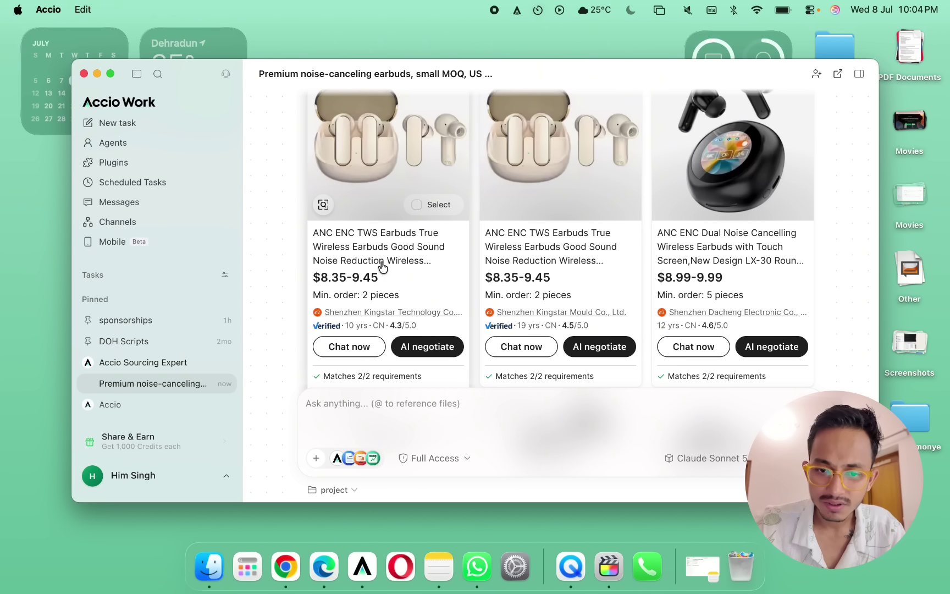
pyautogui.scroll(-5, 276, 248)
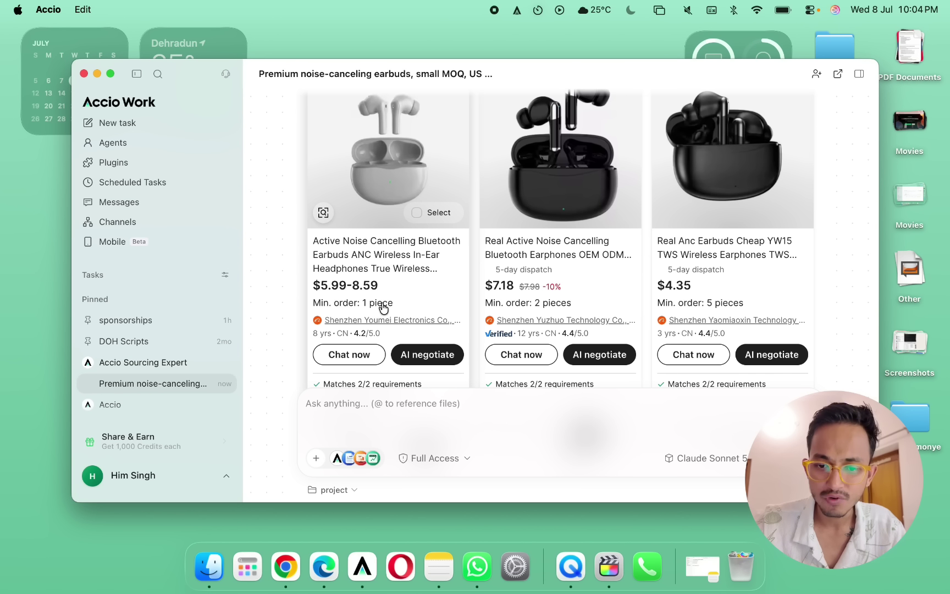
pyautogui.scroll(-6, 798, 306)
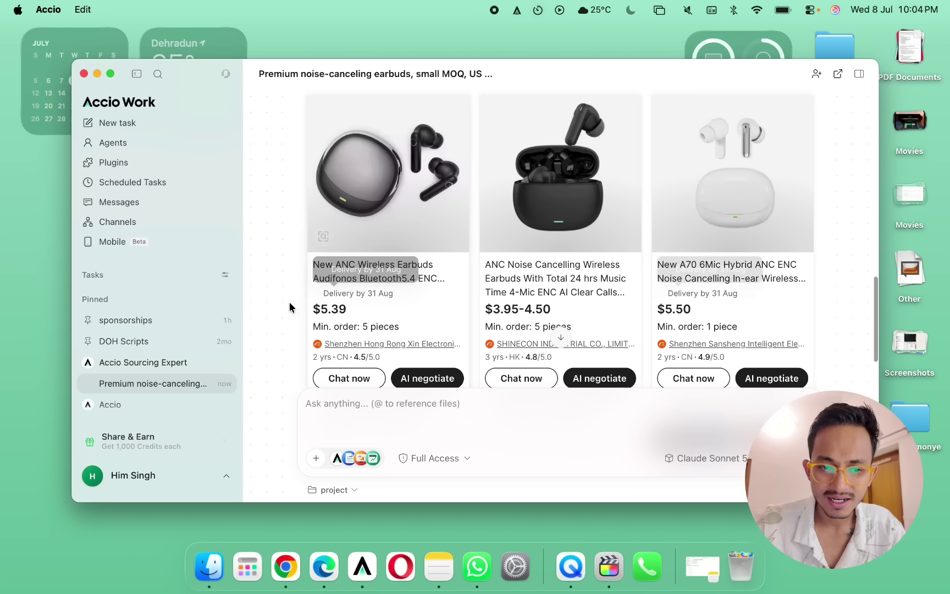
pyautogui.scroll(-5, 776, 203)
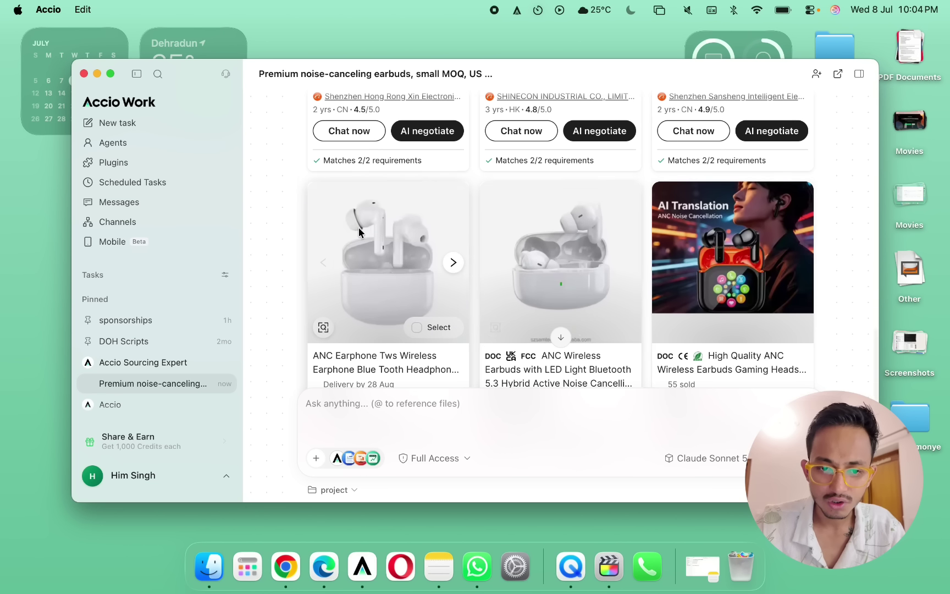
pyautogui.scroll(-3, 776, 206)
pyautogui.scroll(-6, 641, 240)
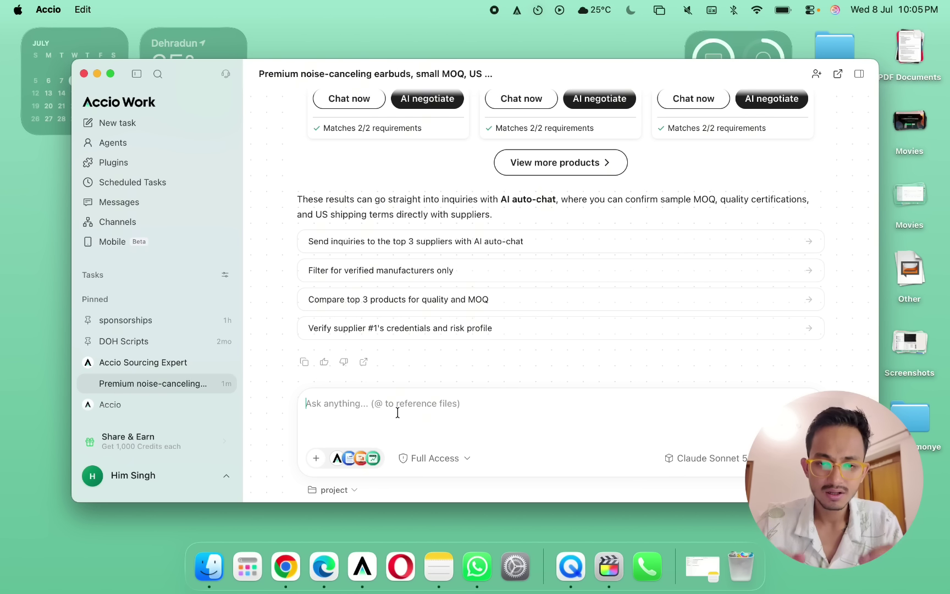
# Send the follow-up message "so i need a good and high quality earbuds please verify"
pyautogui.write('so i need a g')
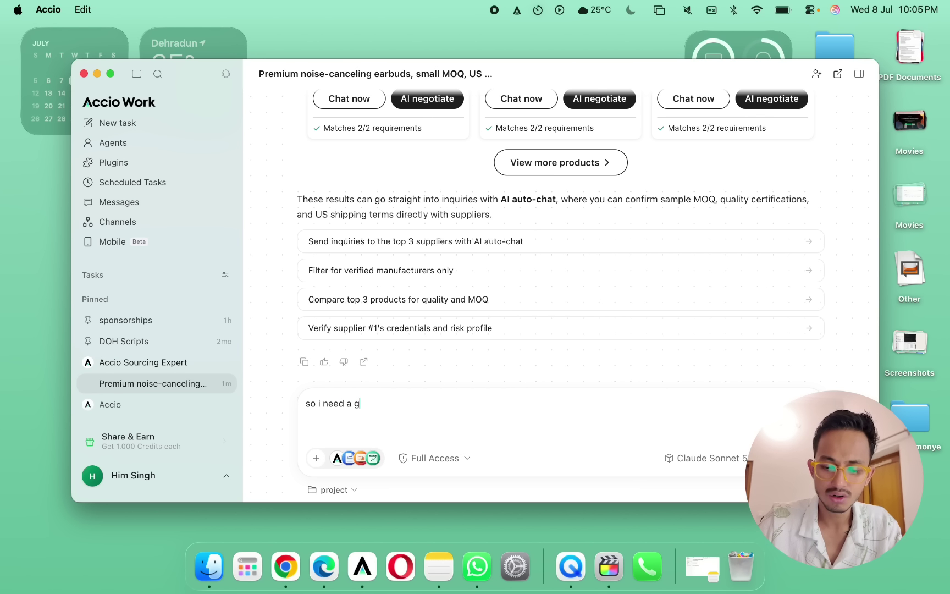
pyautogui.write('ood and high ')
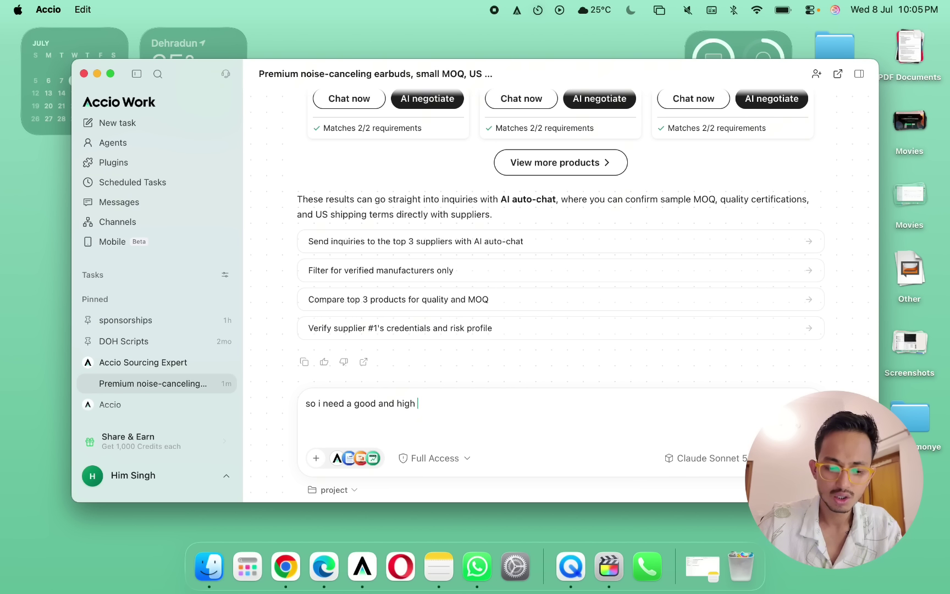
pyautogui.write('quality e')
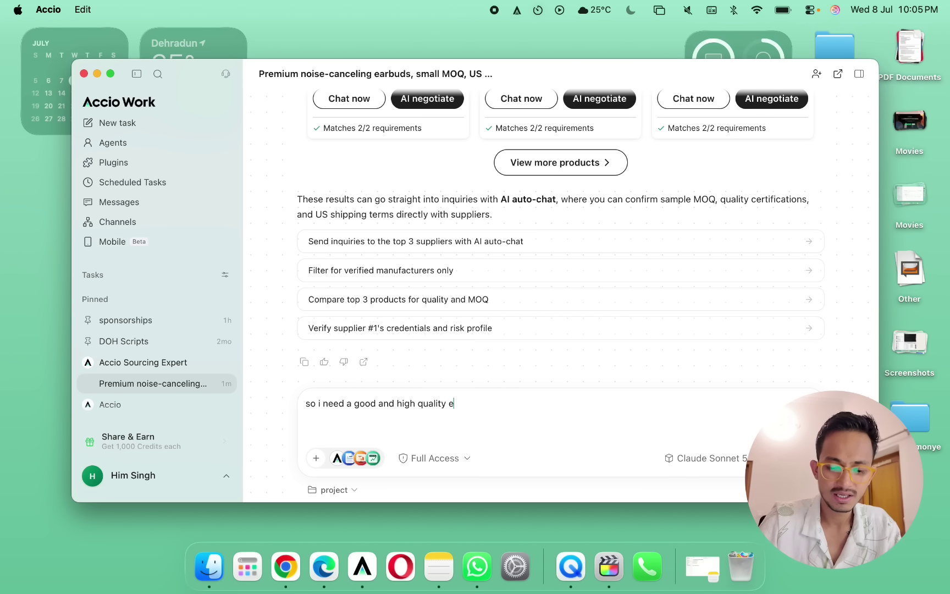
pyautogui.write('arduds pl')
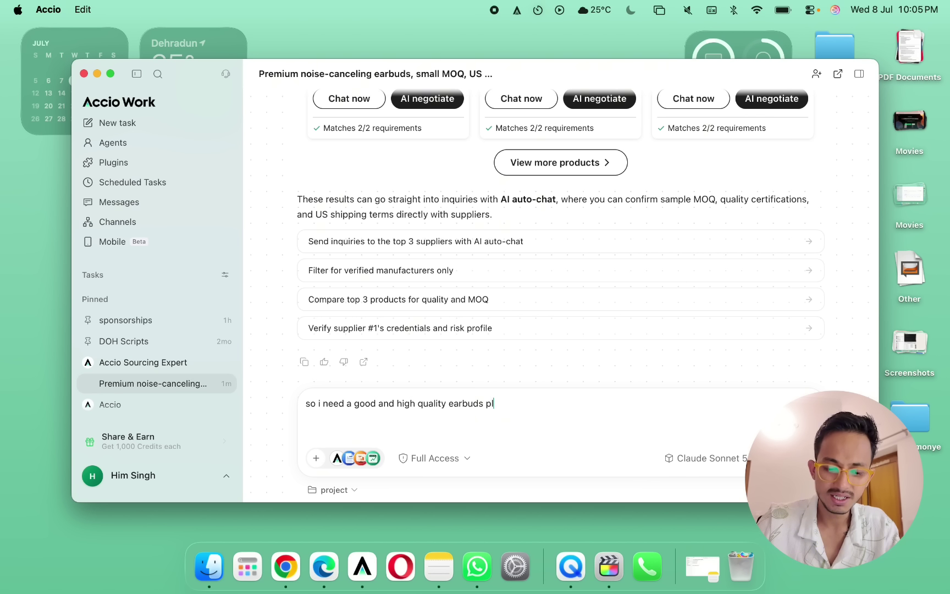
pyautogui.write('ease v')
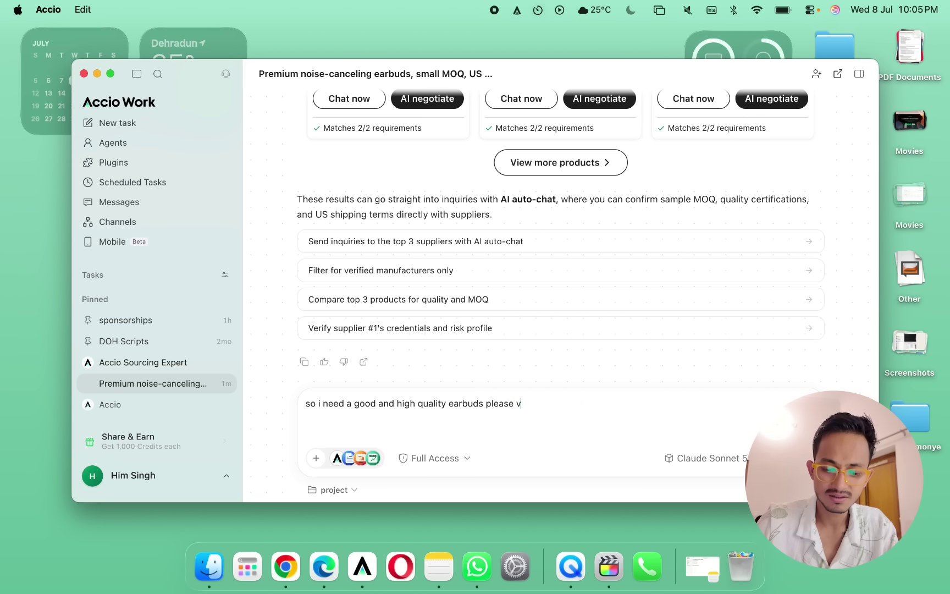
pyautogui.write('erify')
pyautogui.press('Return')
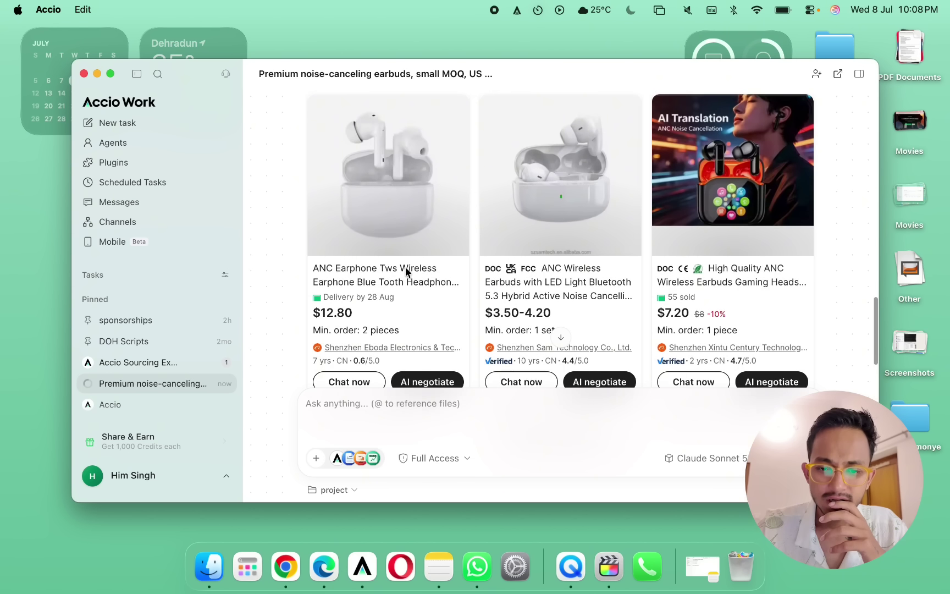
# Open the full list of ANC wireless earbuds and examine the prices, minimum orders and suppliers on its first page
pyautogui.scroll(-3, 550, 267)
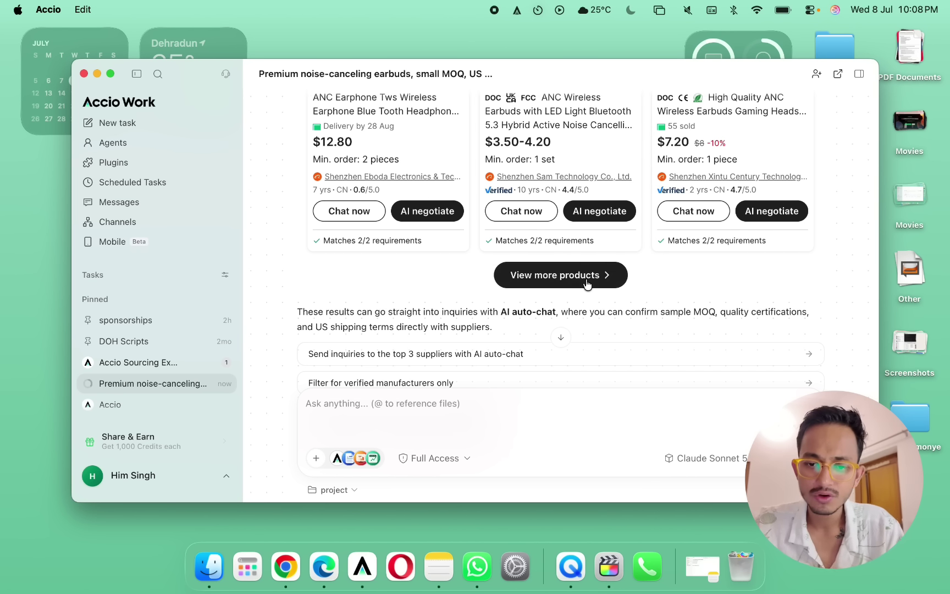
pyautogui.click(557, 274)
pyautogui.scroll(-10, 532, 361)
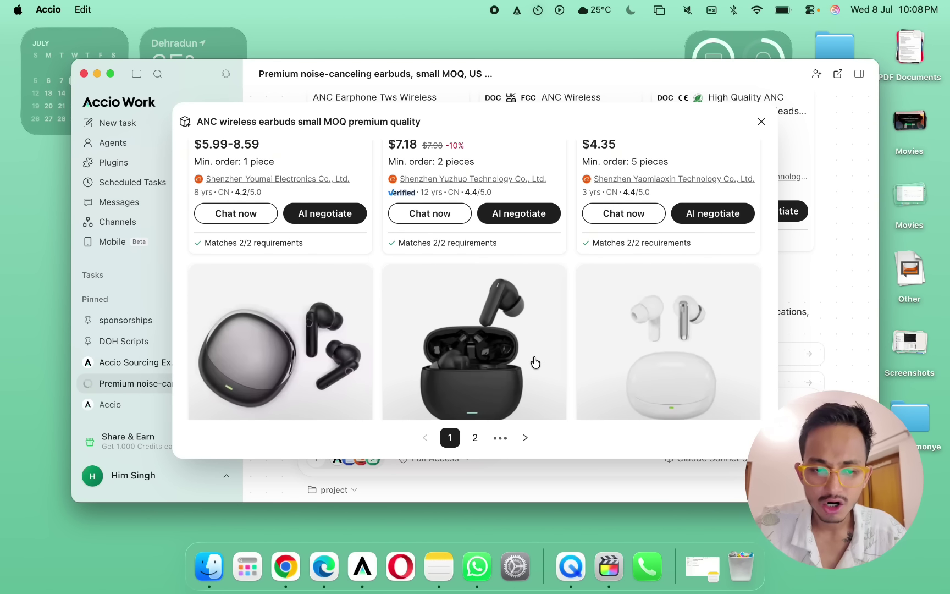
pyautogui.scroll(-5, 533, 361)
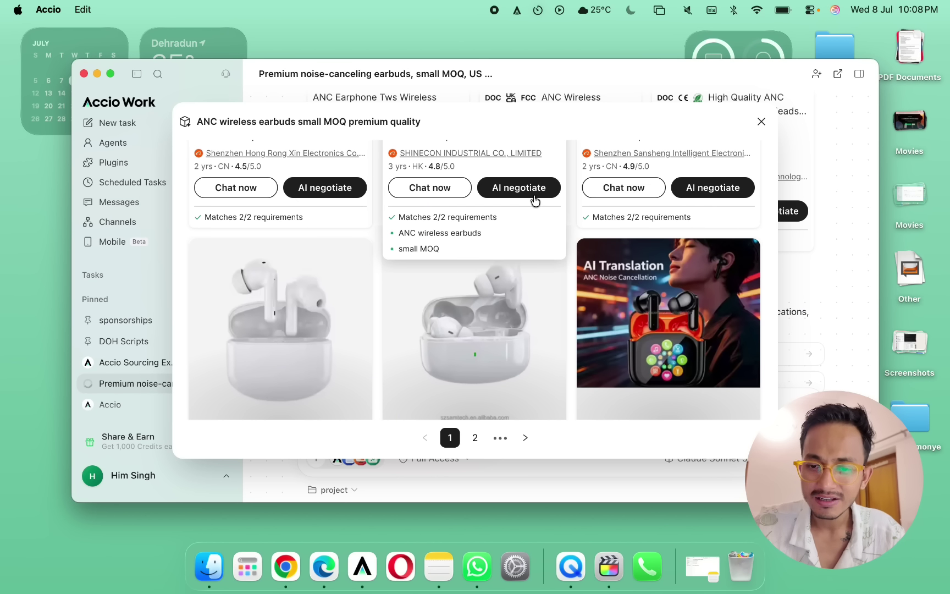
pyautogui.scroll(10, 708, 231)
pyautogui.scroll(-5, 698, 269)
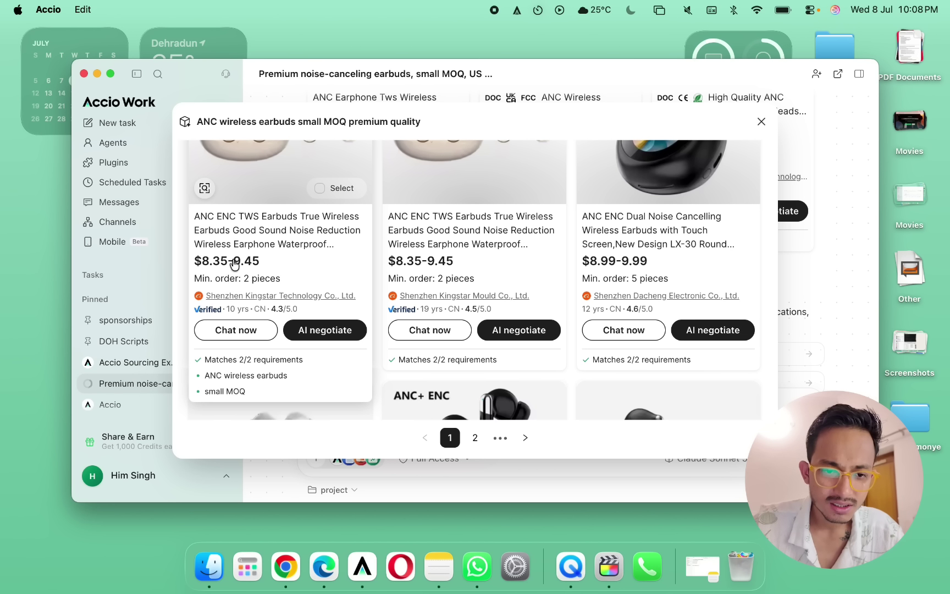
pyautogui.scroll(-5, 624, 275)
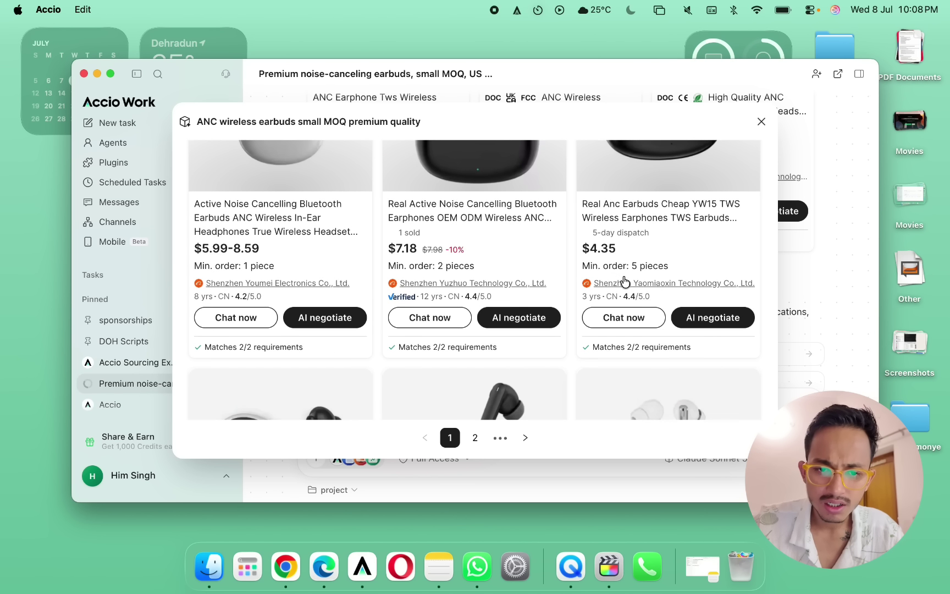
pyautogui.scroll(-2, 626, 279)
pyautogui.scroll(5, 610, 275)
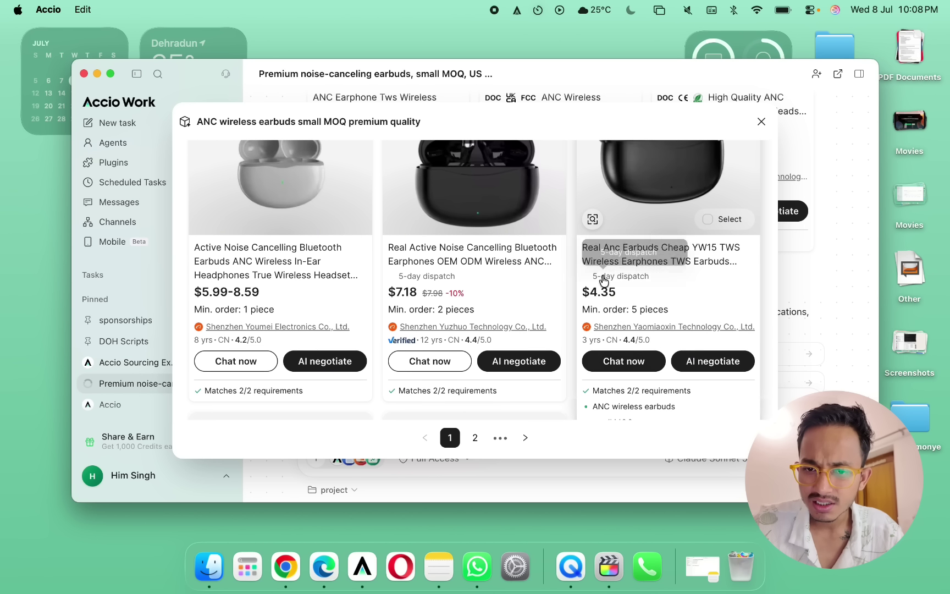
pyautogui.scroll(-10, 604, 275)
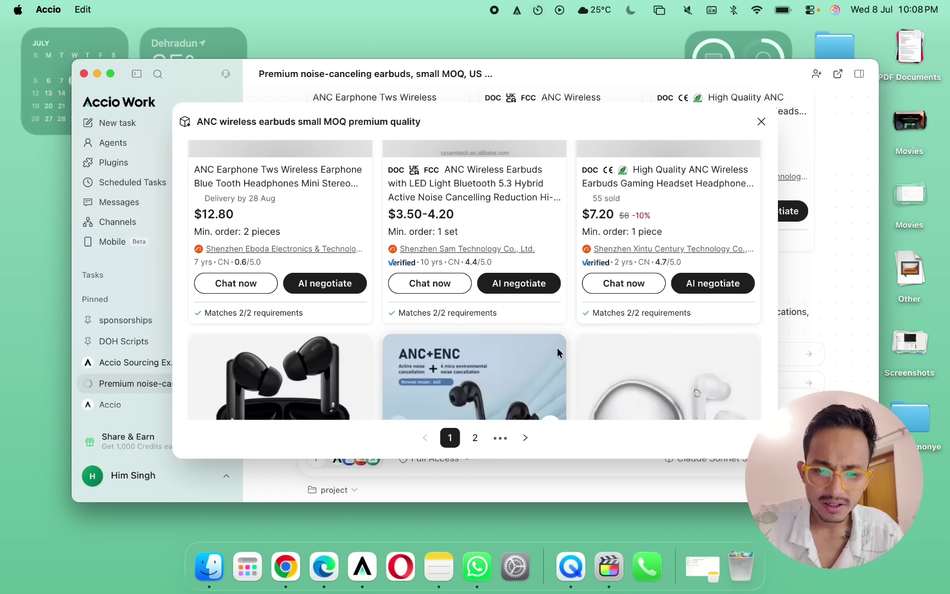
pyautogui.scroll(1, 495, 297)
pyautogui.scroll(-3, 418, 275)
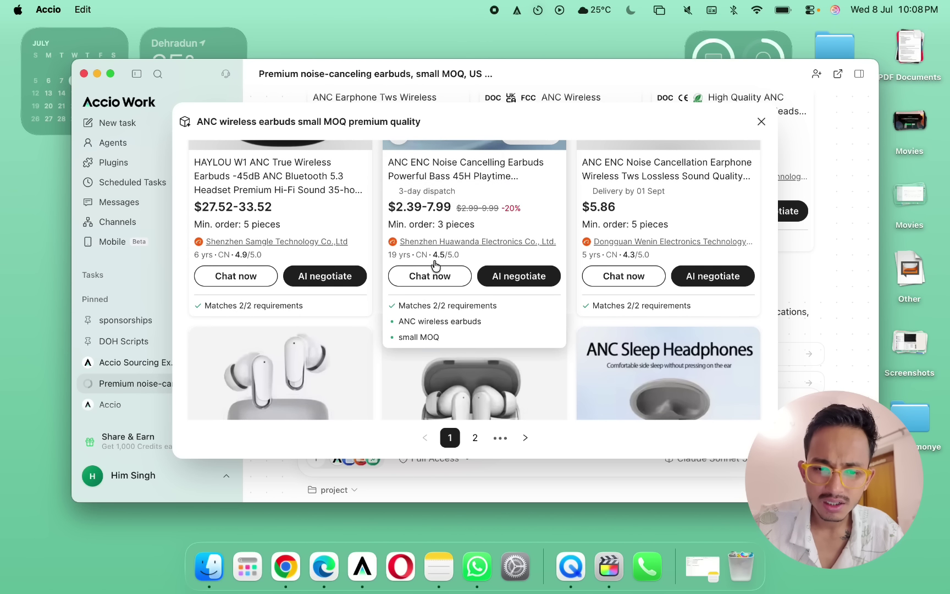
# Request an AI negotiation for the ANC ENC earbuds from Shenzhen Huawanda Electronics and delete two of the queued negotiations
pyautogui.click(527, 280)
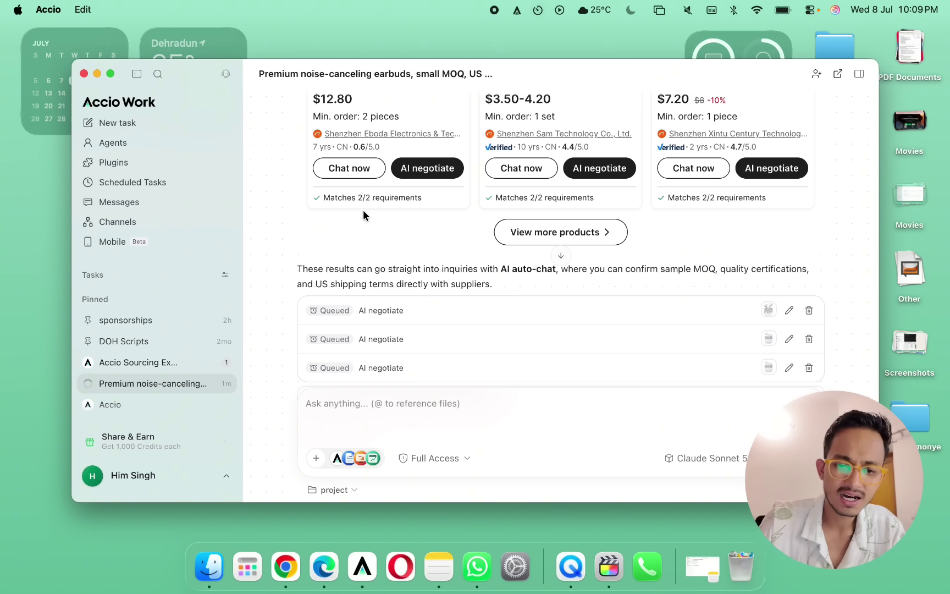
pyautogui.click(808, 310)
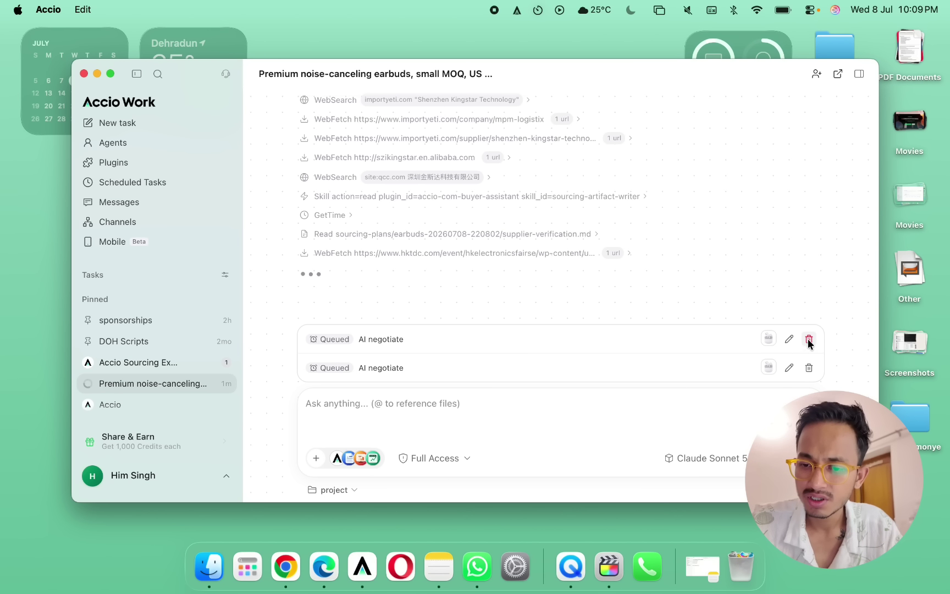
pyautogui.click(808, 339)
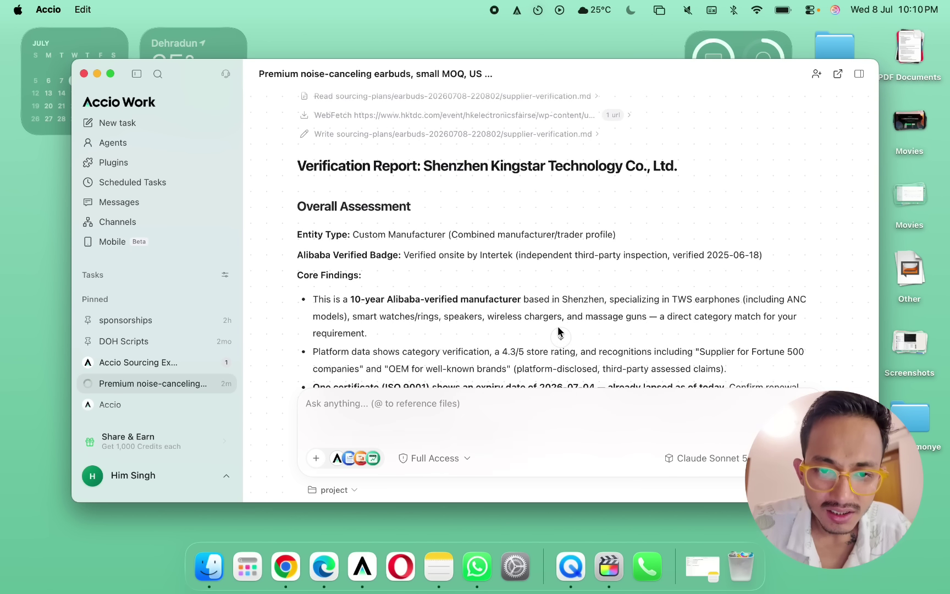
# Review the Shenzhen Kingstar Technology verification report, from the core findings and certifications through the recommended actions and follow-up suggestions
pyautogui.scroll(-1, 571, 175)
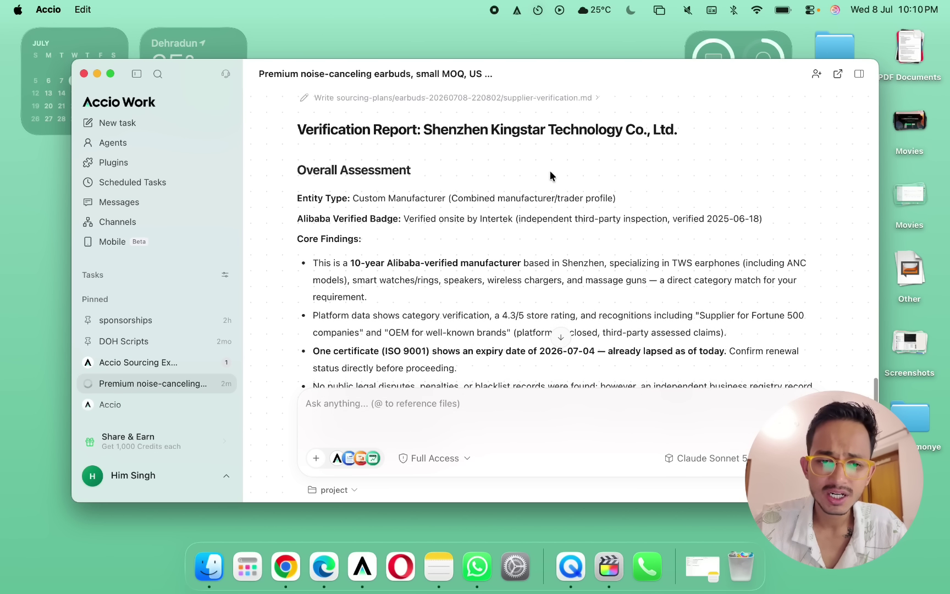
pyautogui.scroll(-2, 385, 168)
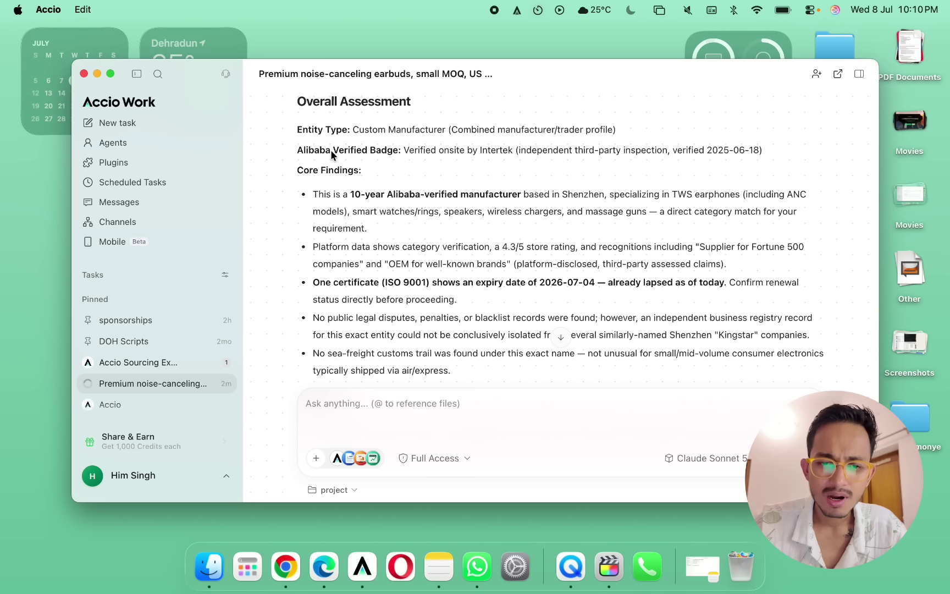
pyautogui.scroll(-10, 478, 143)
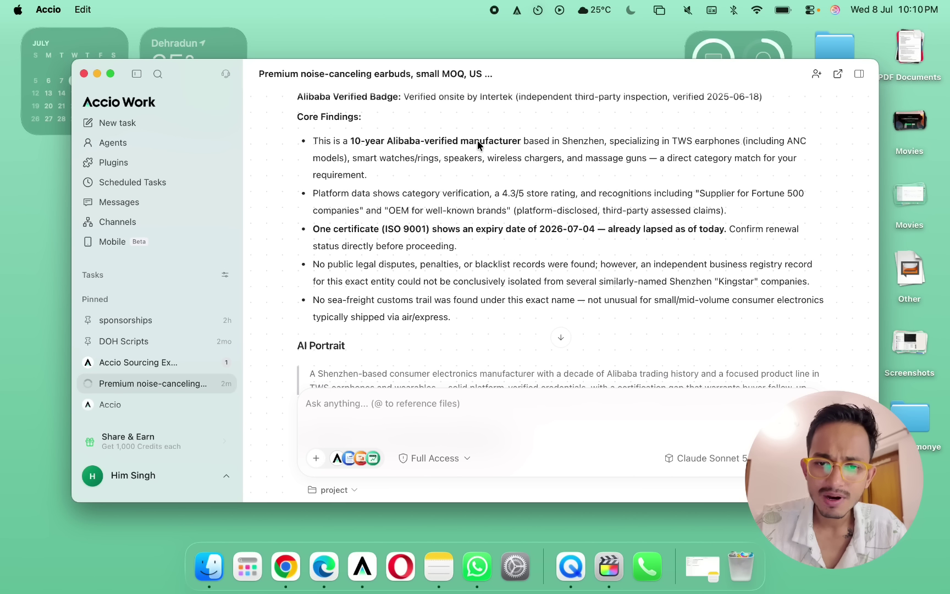
pyautogui.scroll(8, 589, 152)
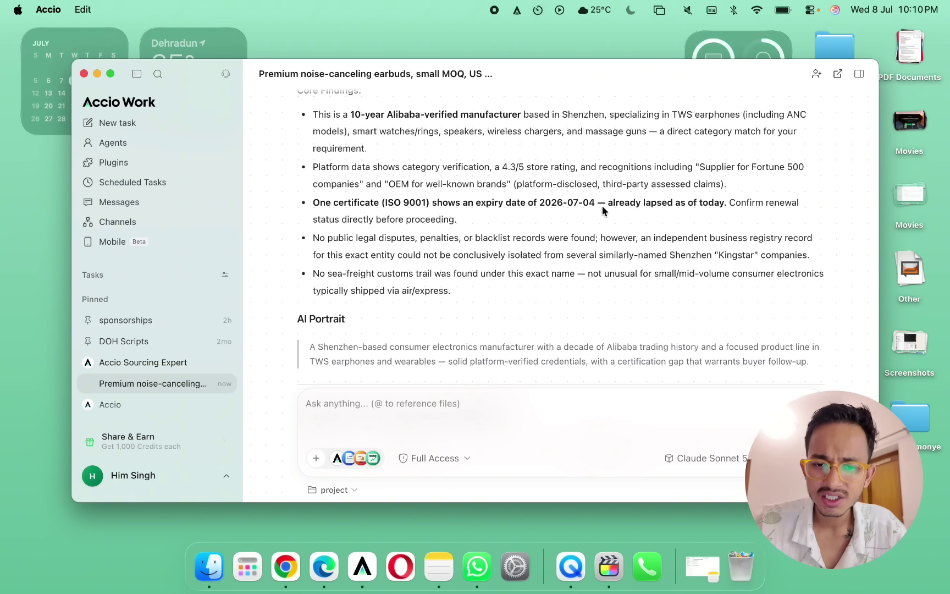
pyautogui.scroll(-6, 655, 215)
pyautogui.scroll(-5, 558, 289)
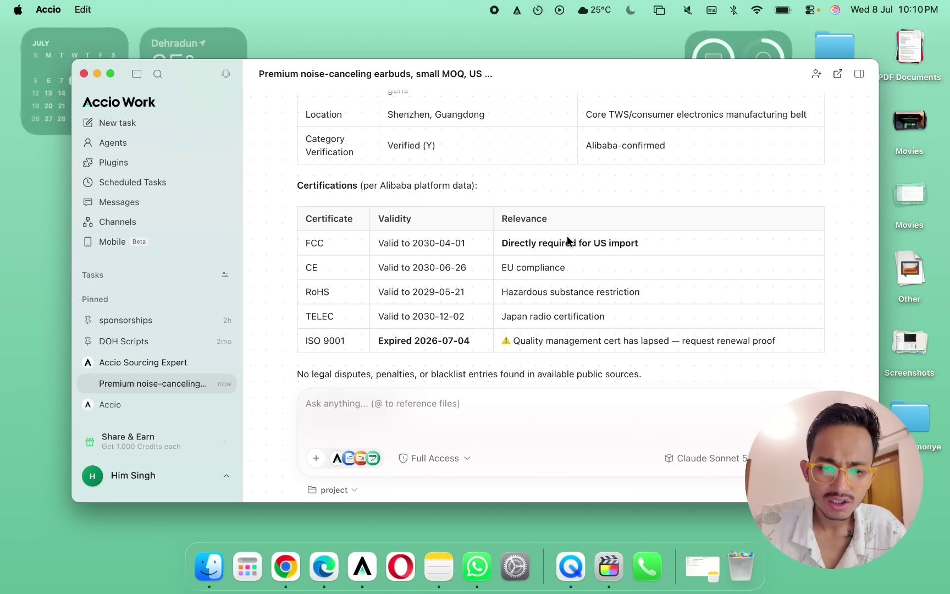
pyautogui.scroll(-5, 567, 241)
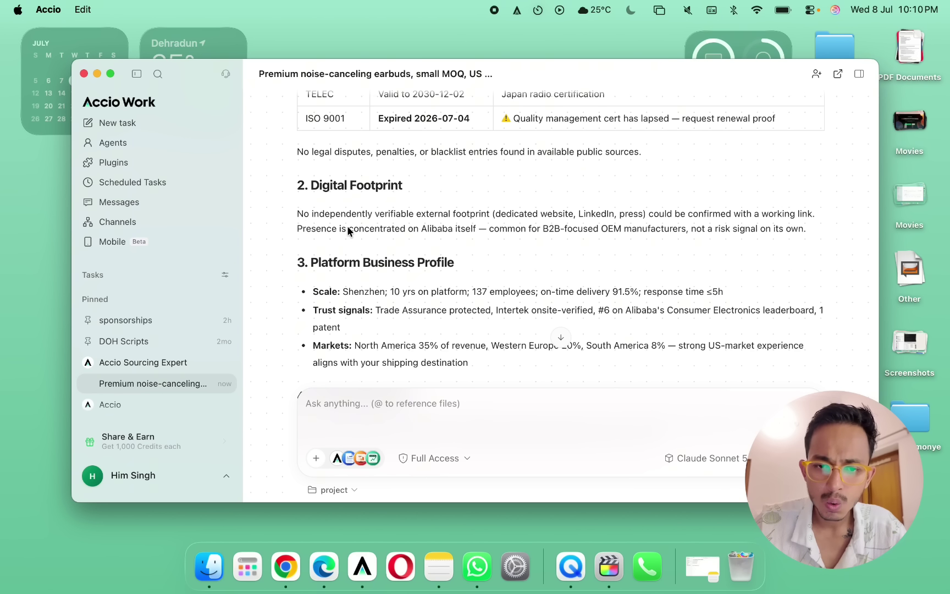
pyautogui.scroll(-5, 347, 230)
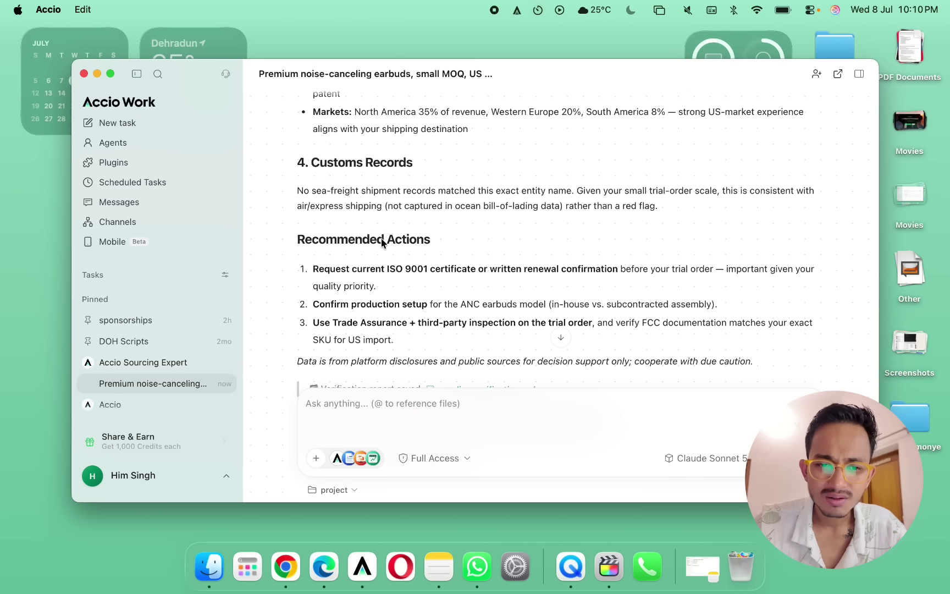
pyautogui.scroll(-5, 514, 261)
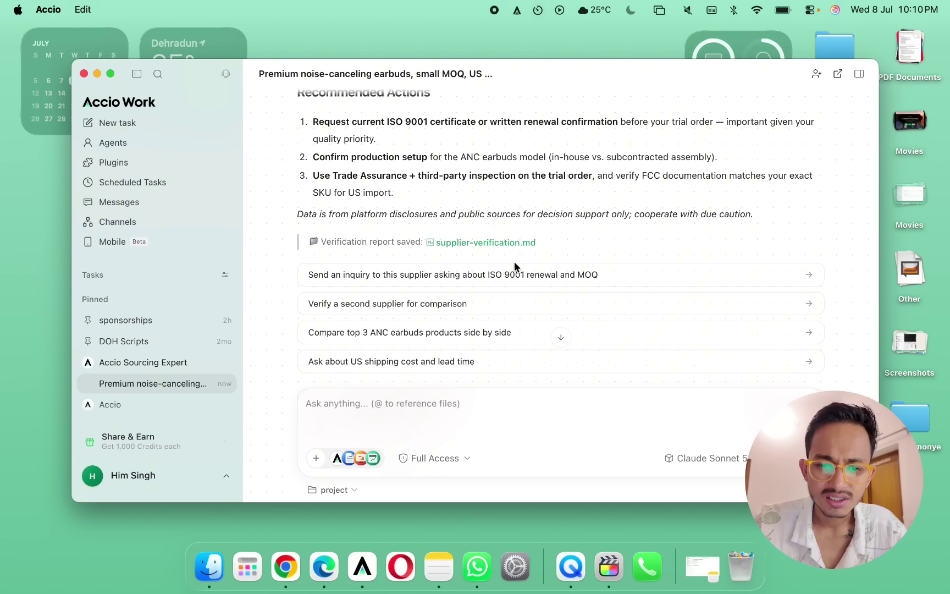
pyautogui.scroll(3, 514, 261)
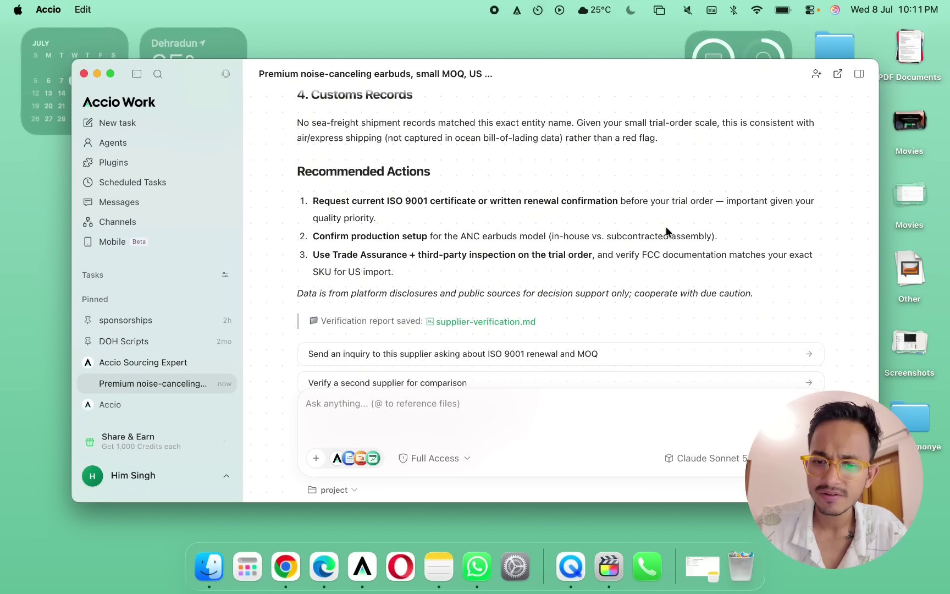
pyautogui.scroll(-6, 666, 231)
pyautogui.scroll(-2, 281, 222)
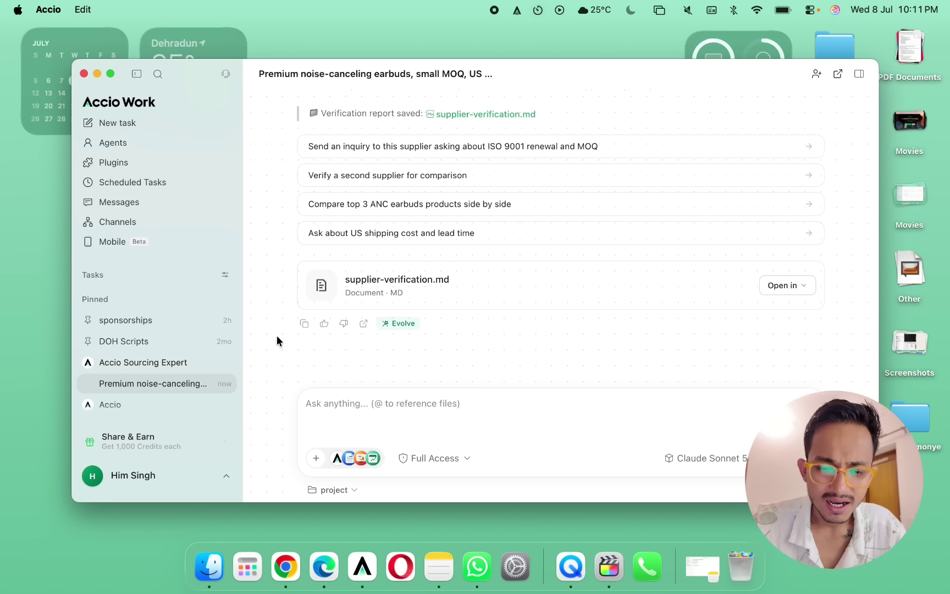
# Send the follow-up message "Now neogitate the best deal with 10 best sellers"
pyautogui.click(383, 406)
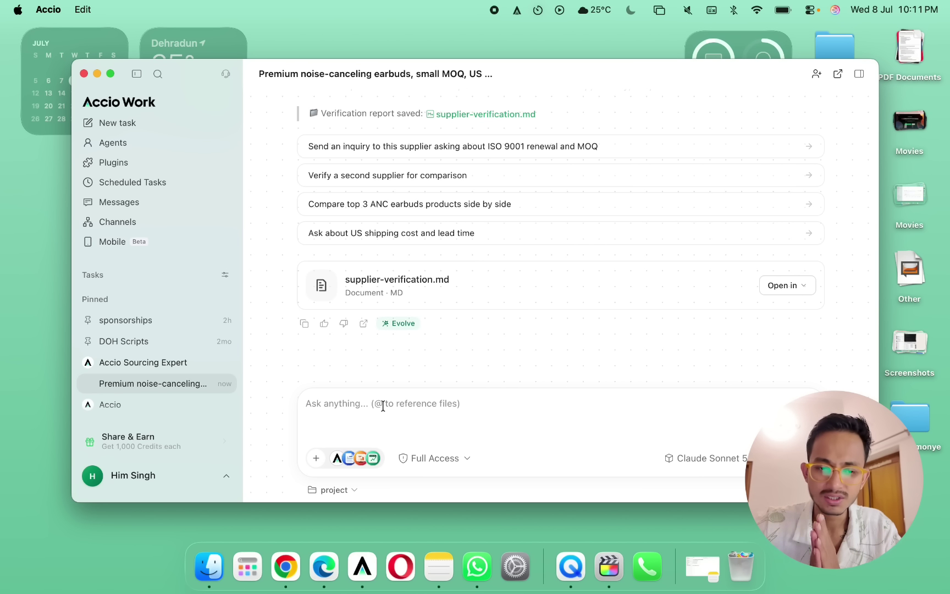
pyautogui.write('No')
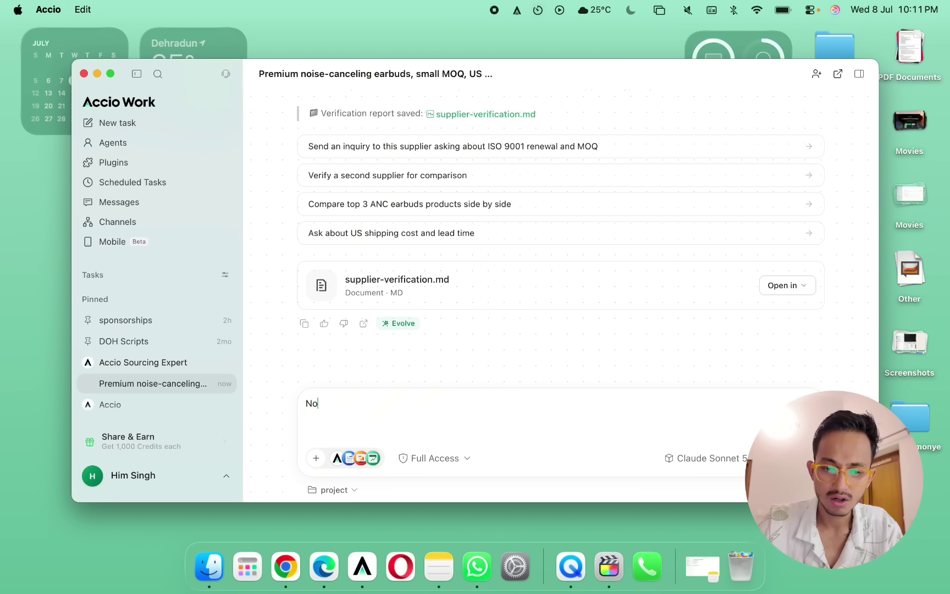
pyautogui.write('w neogitate')
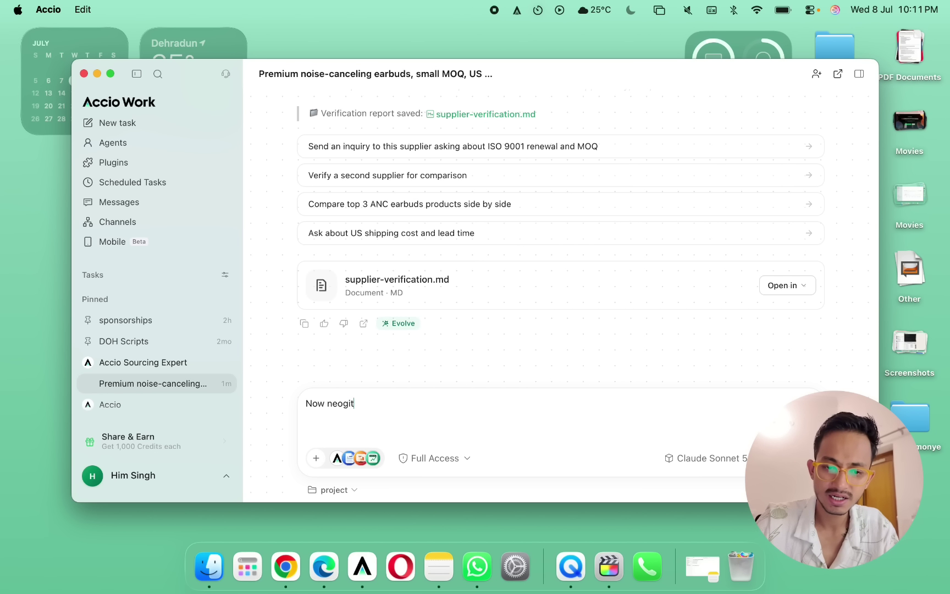
pyautogui.write('th')
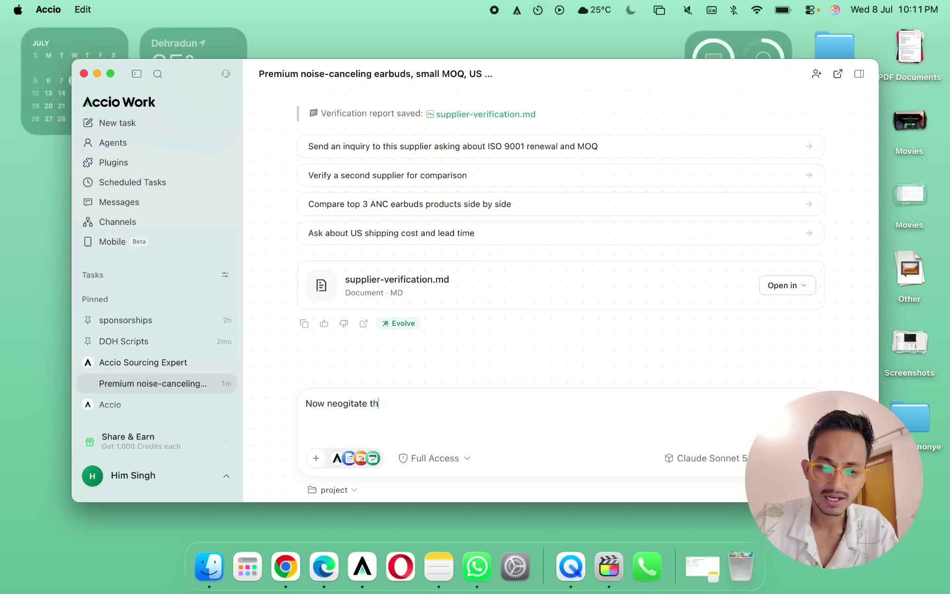
pyautogui.write('e best deal with 10 besrt')
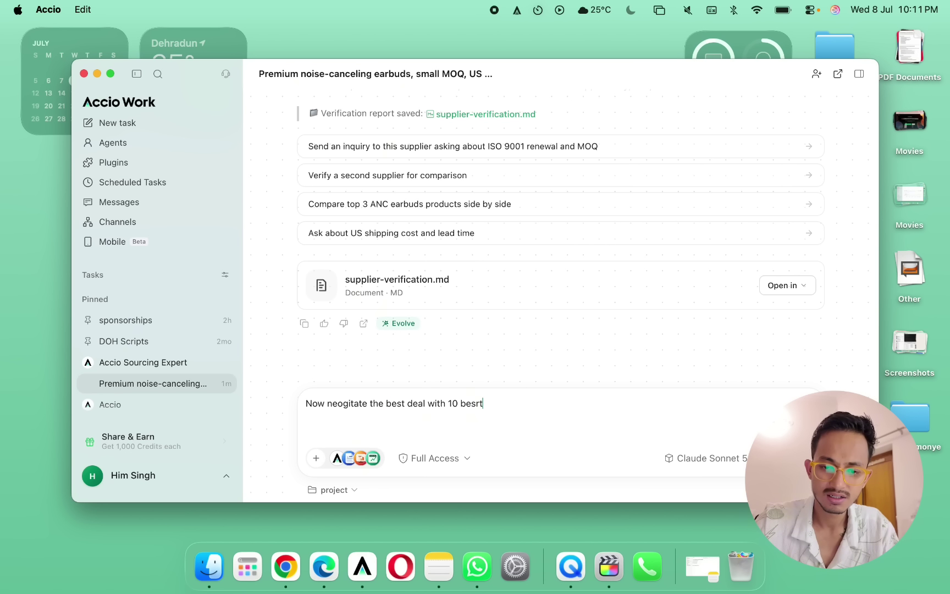
pyautogui.press('BackSpace')
pyautogui.press('BackSpace')
pyautogui.write('t sellers')
pyautogui.press('Return')
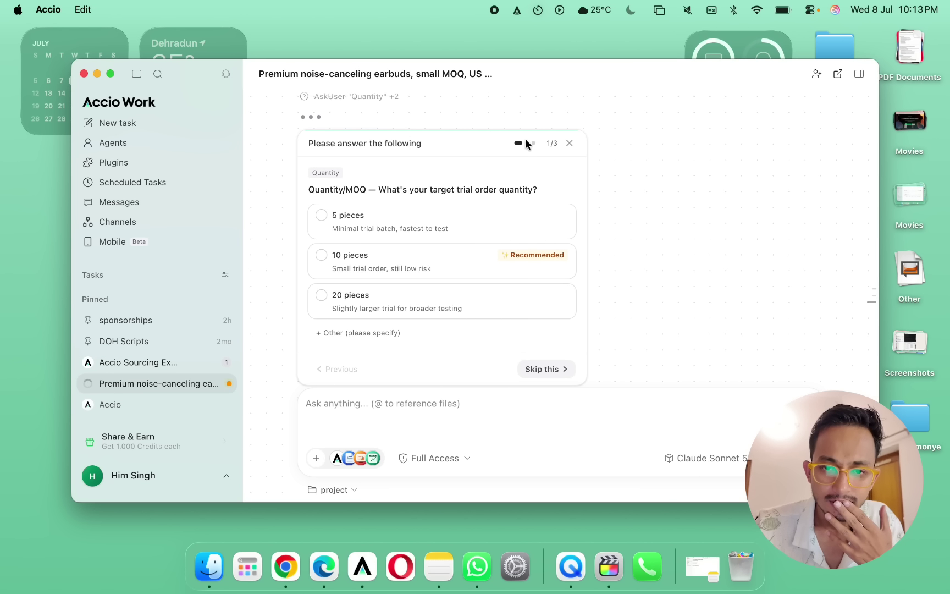
# Preview the three trial-order questions, then answer 5 pieces, FCC only and "No, this trial order is the sample", and submit
pyautogui.click(527, 143)
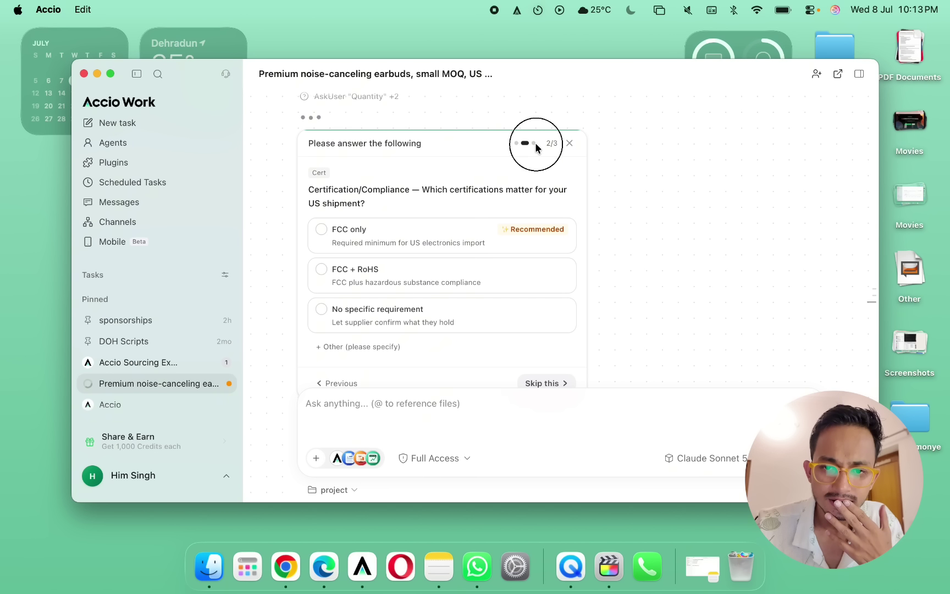
pyautogui.click(534, 144)
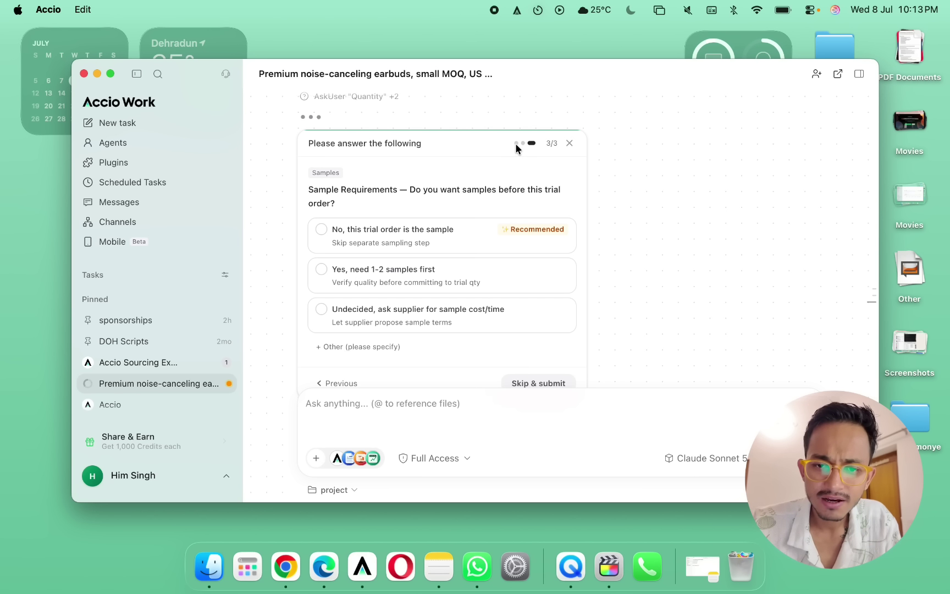
pyautogui.click(515, 143)
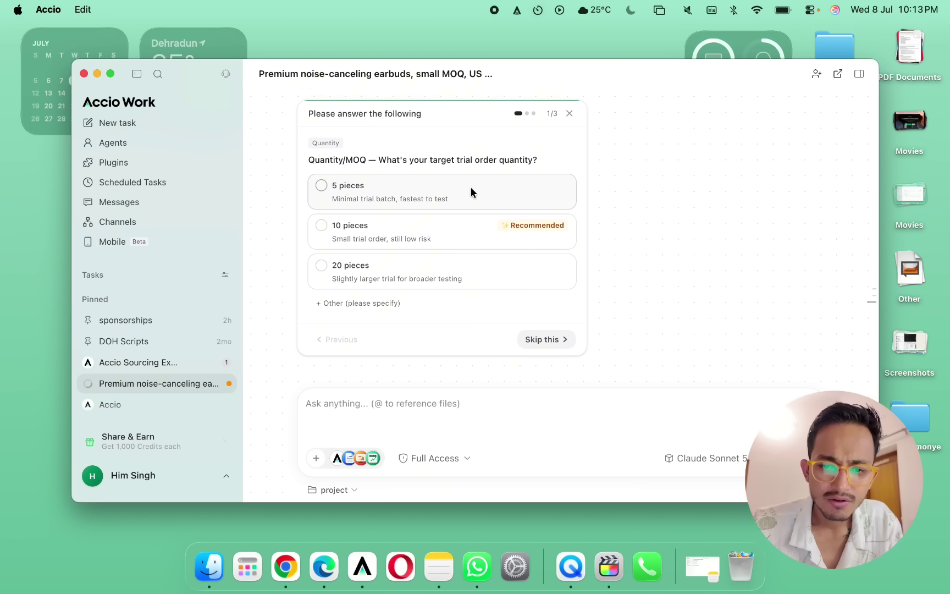
pyautogui.click(447, 193)
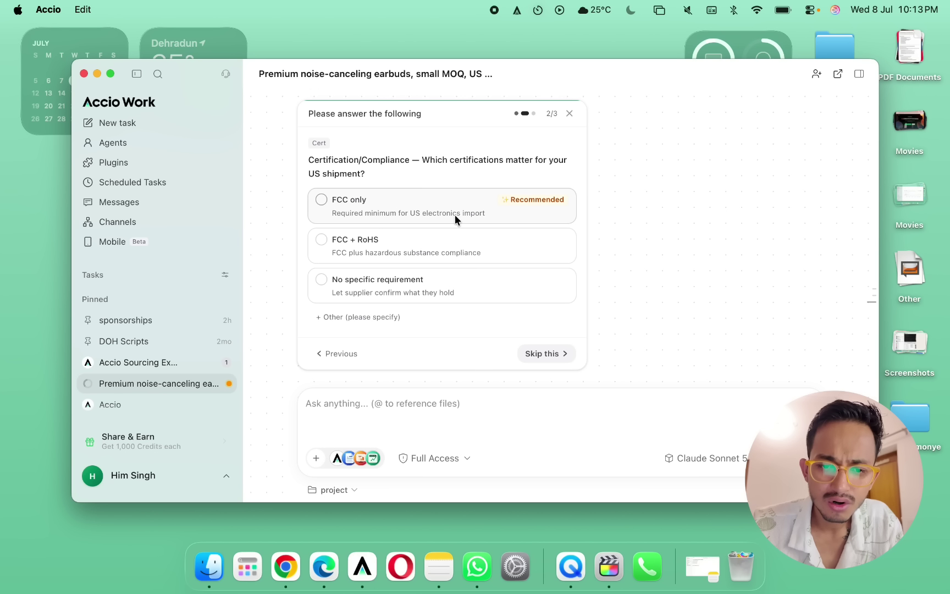
pyautogui.click(407, 208)
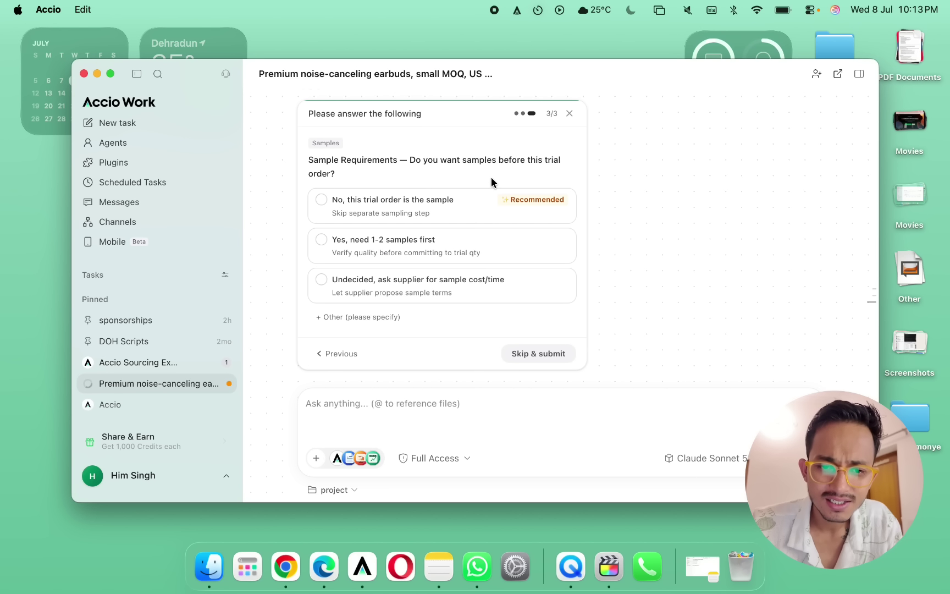
pyautogui.click(497, 205)
pyautogui.click(555, 354)
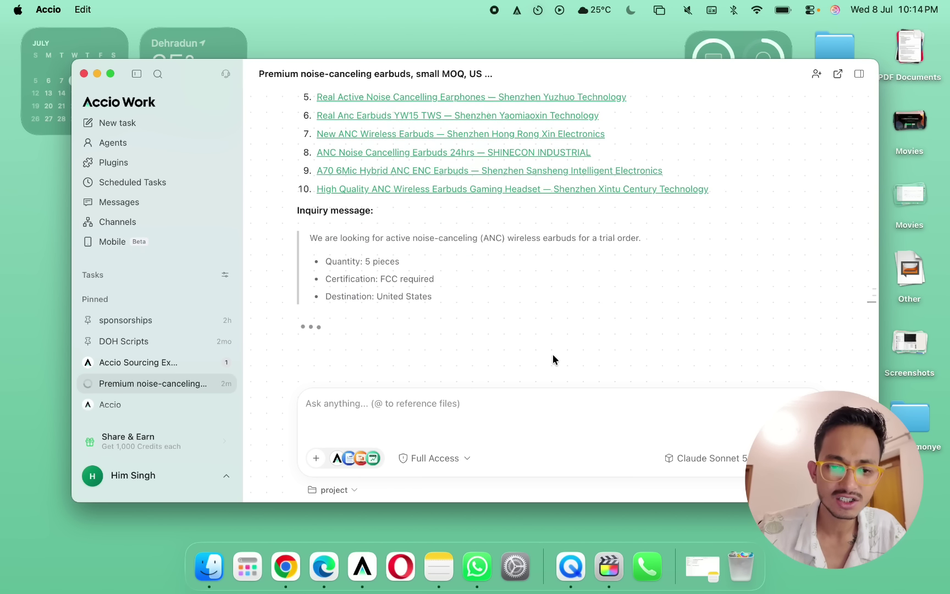
# Review the ten target sellers and open the Shenzhen Kingstar Technology and SHINECON INDUSTRIAL earbuds product pages in Chrome
pyautogui.scroll(10, 281, 255)
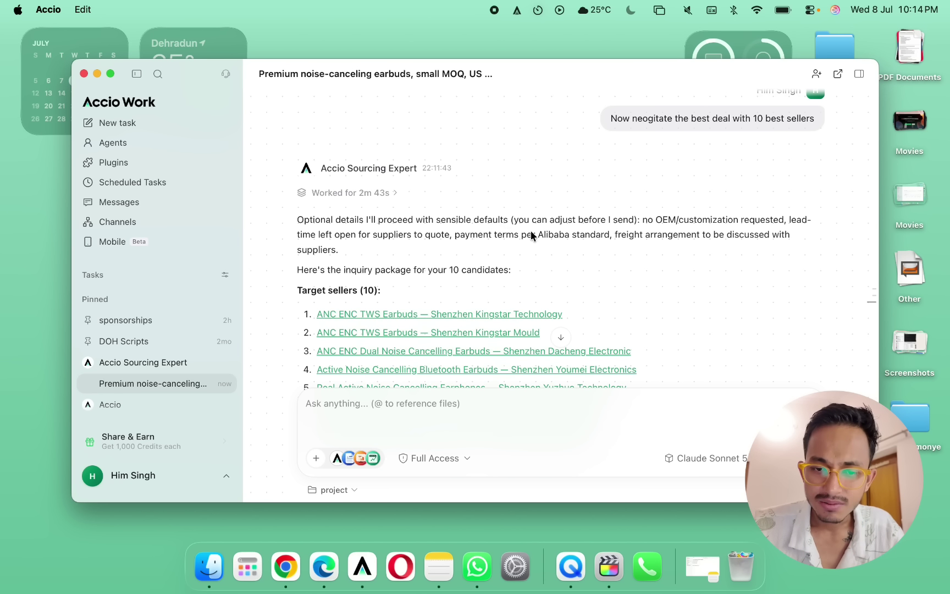
pyautogui.scroll(-1, 605, 220)
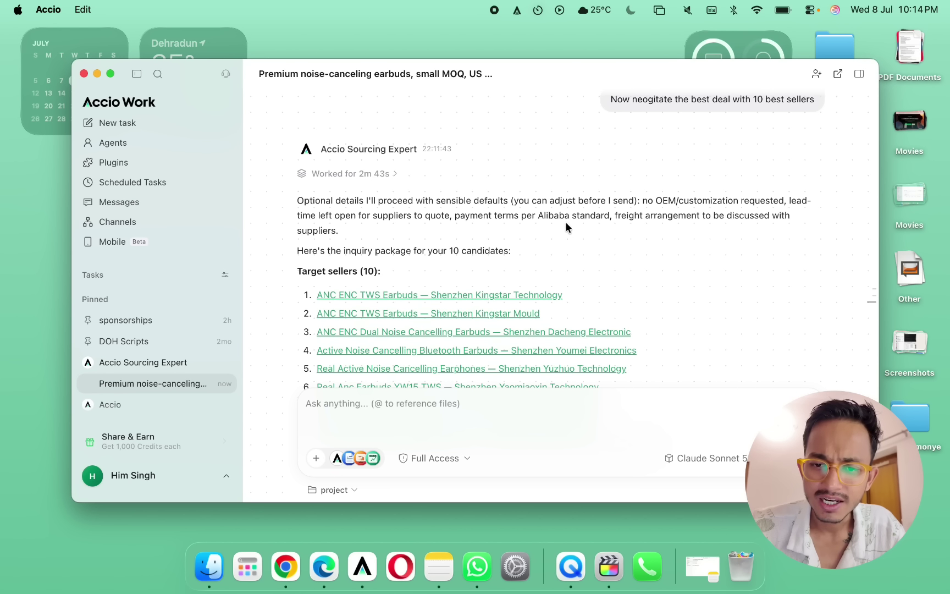
pyautogui.scroll(-1, 731, 220)
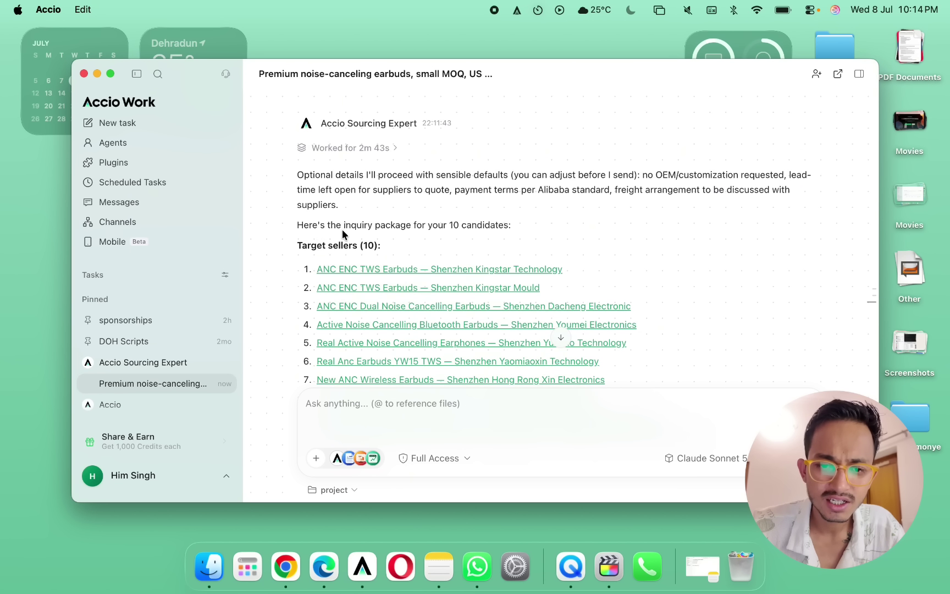
pyautogui.scroll(-5, 542, 221)
pyautogui.click(389, 140)
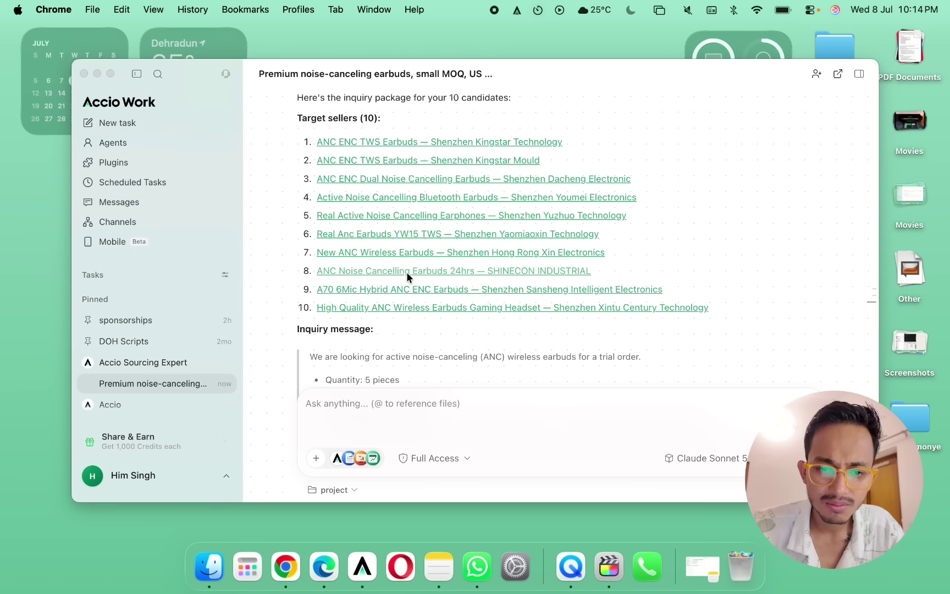
pyautogui.click(407, 272)
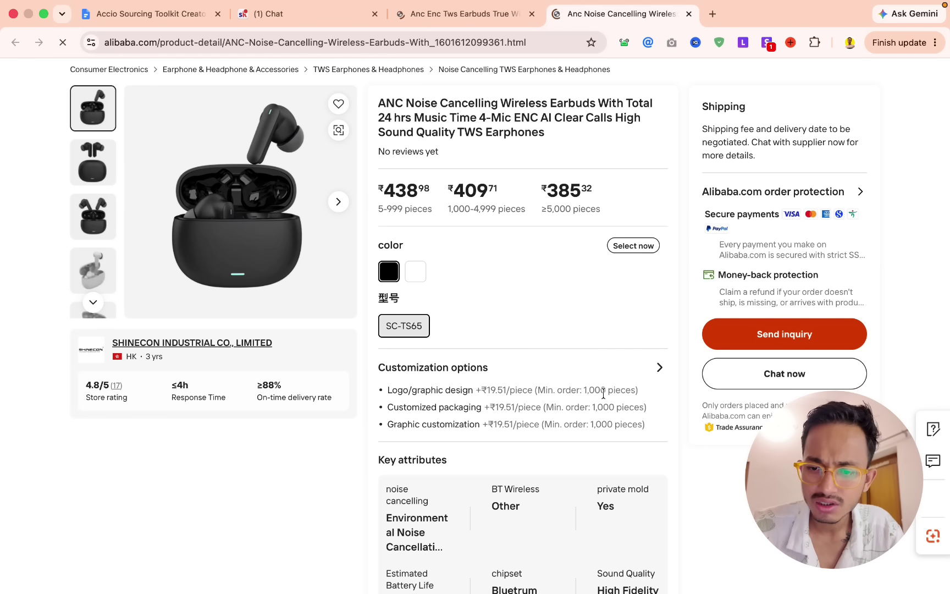
# Return to Accio Work and read the drafted inquiry message, negotiation strategy, AI auto-chat note and closing confirmation question
pyautogui.press('super+Tab')
pyautogui.scroll(-5, 512, 193)
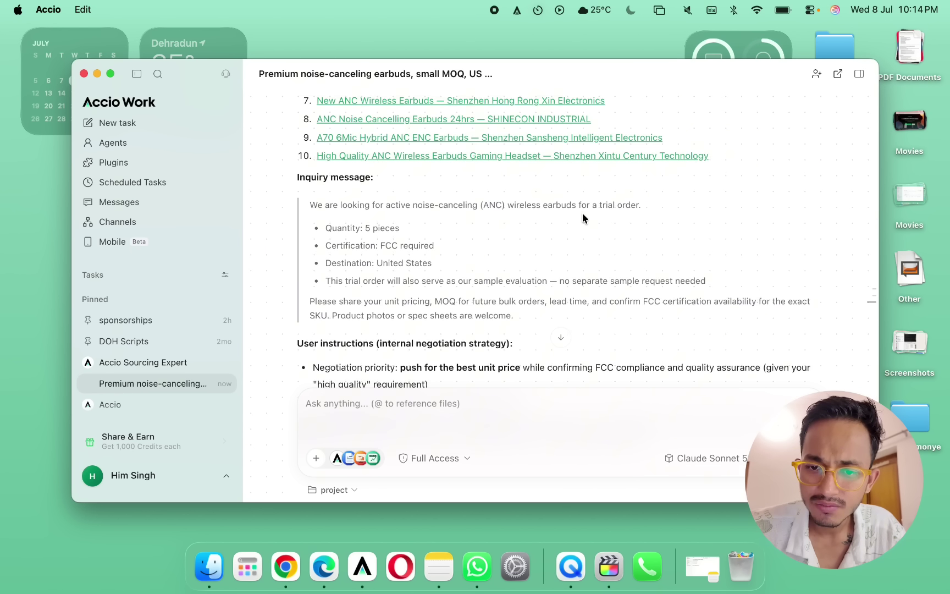
pyautogui.scroll(-2, 351, 216)
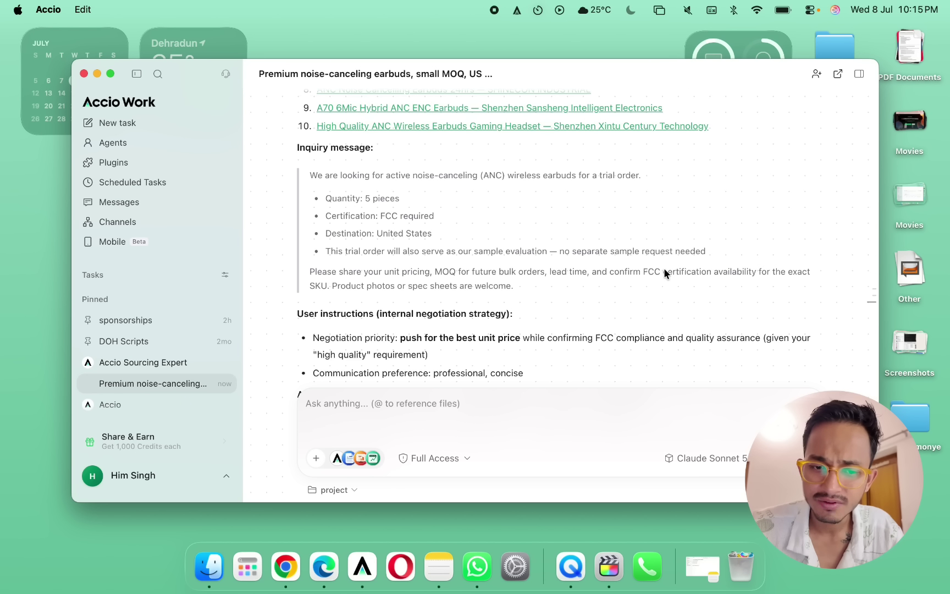
pyautogui.scroll(-5, 664, 269)
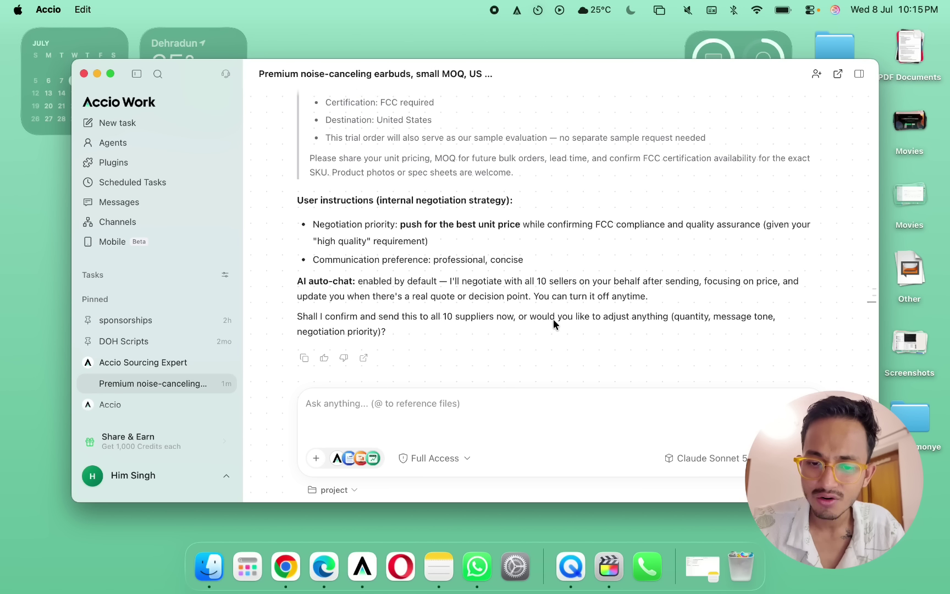
pyautogui.scroll(-1, 550, 325)
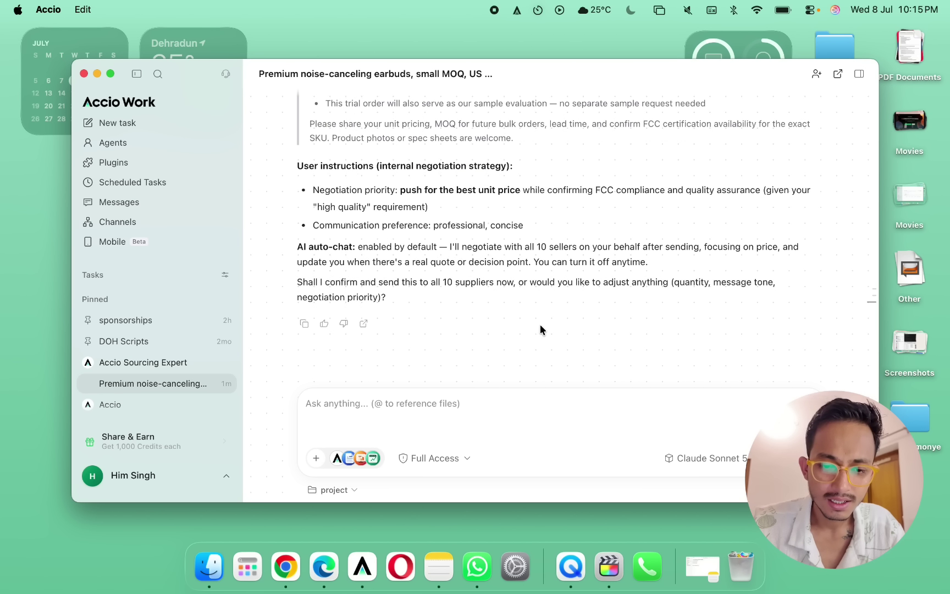
# Send the reply "I want to close the deal within 24 hours, try to negotiate on my behalf and close the deal asap the MOQ is 5 units"
pyautogui.click(405, 409)
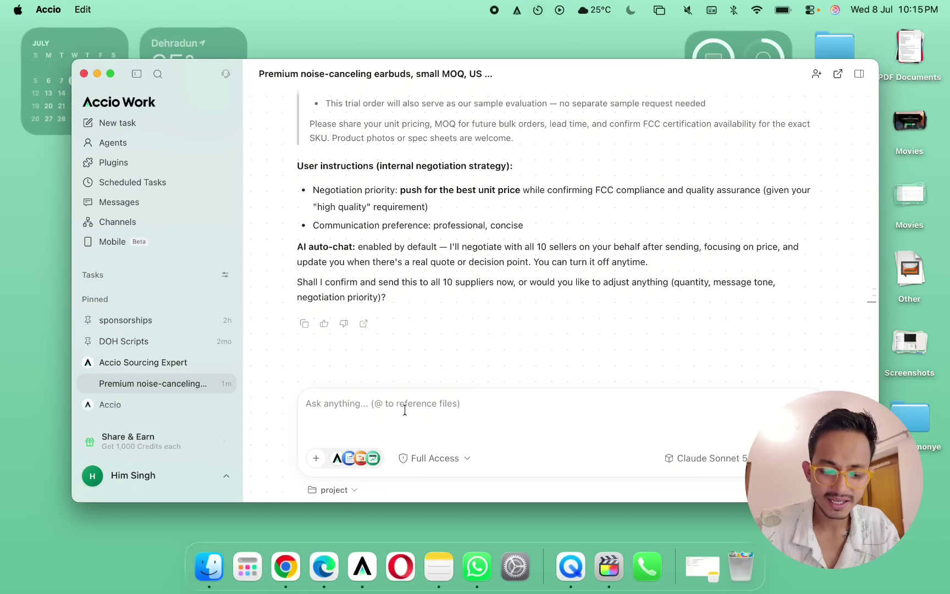
pyautogui.write('I want to clo')
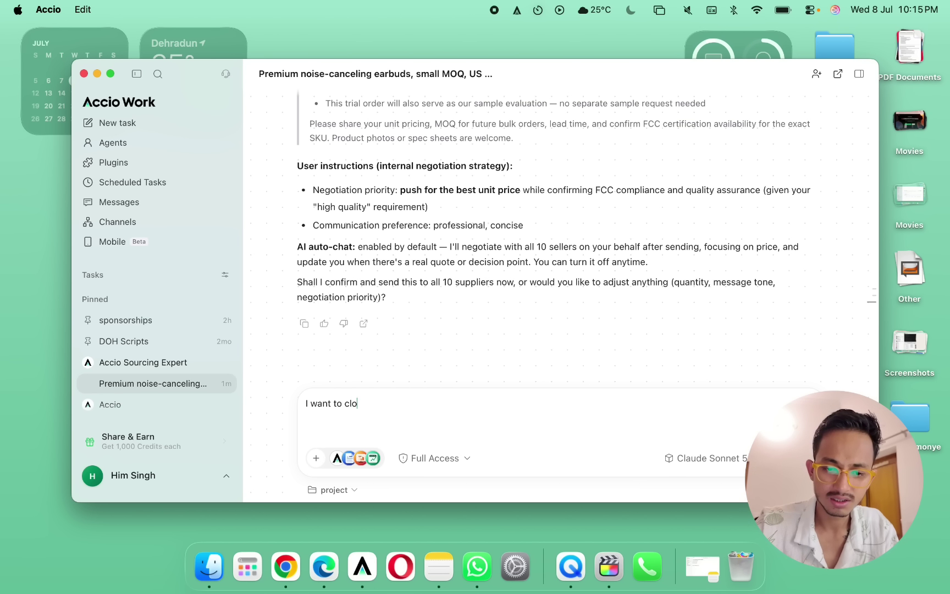
pyautogui.write('se the deal withi')
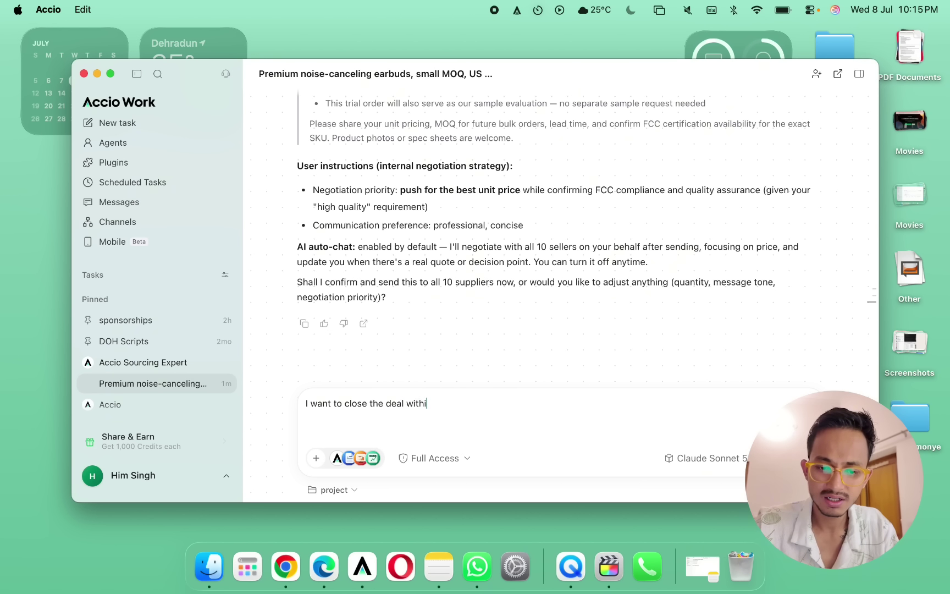
pyautogui.write('n 24 hours')
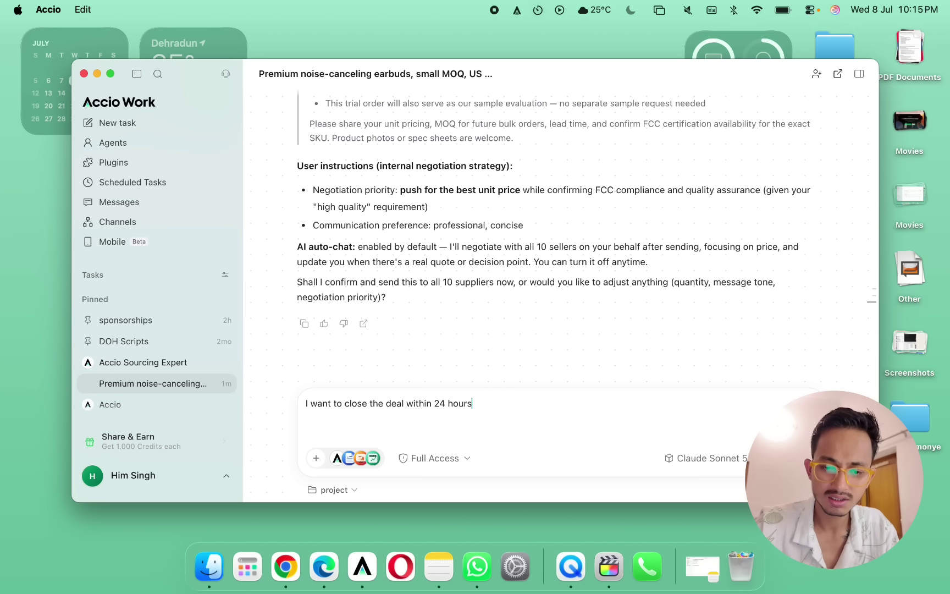
pyautogui.write(', try to ne')
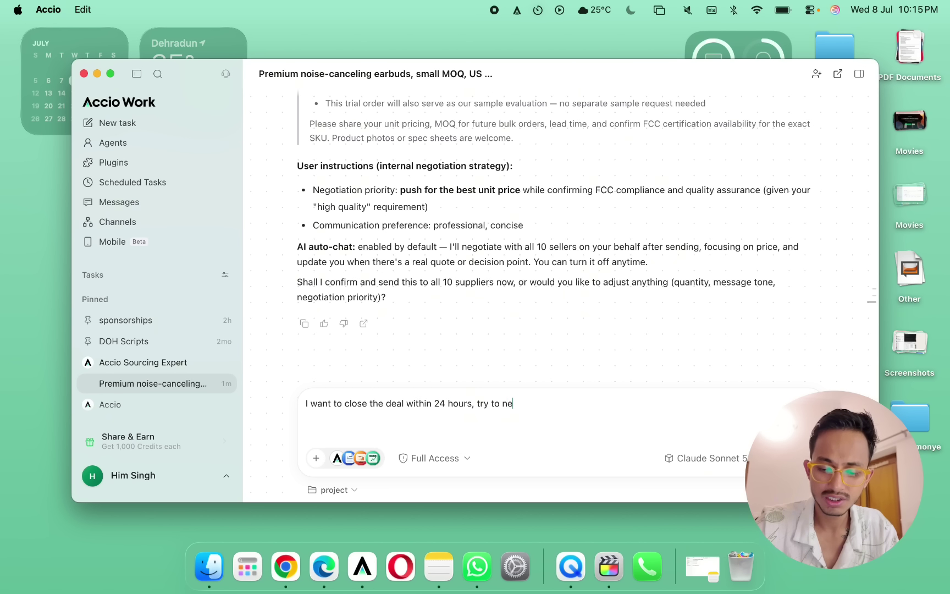
pyautogui.write('gotiate on my')
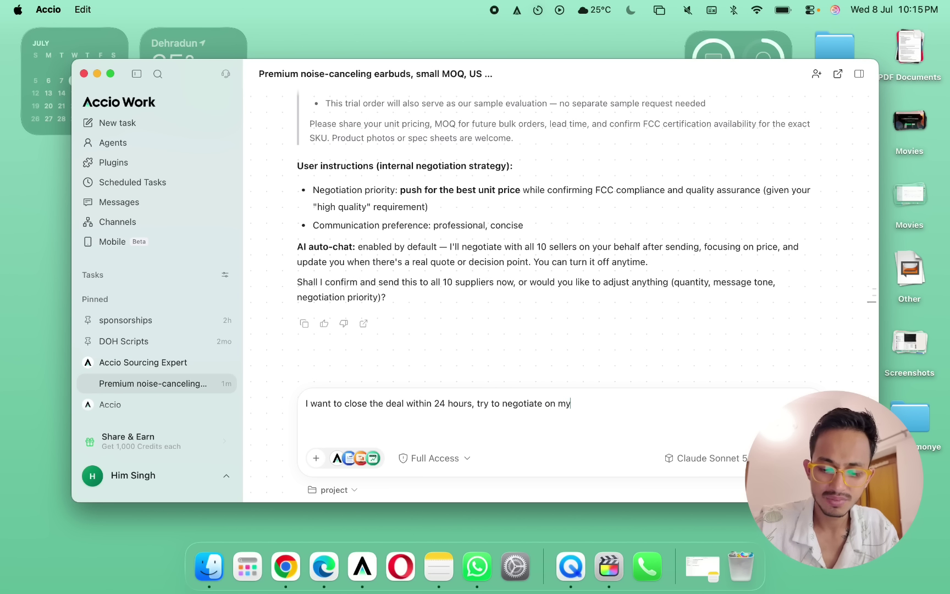
pyautogui.write(' beh')
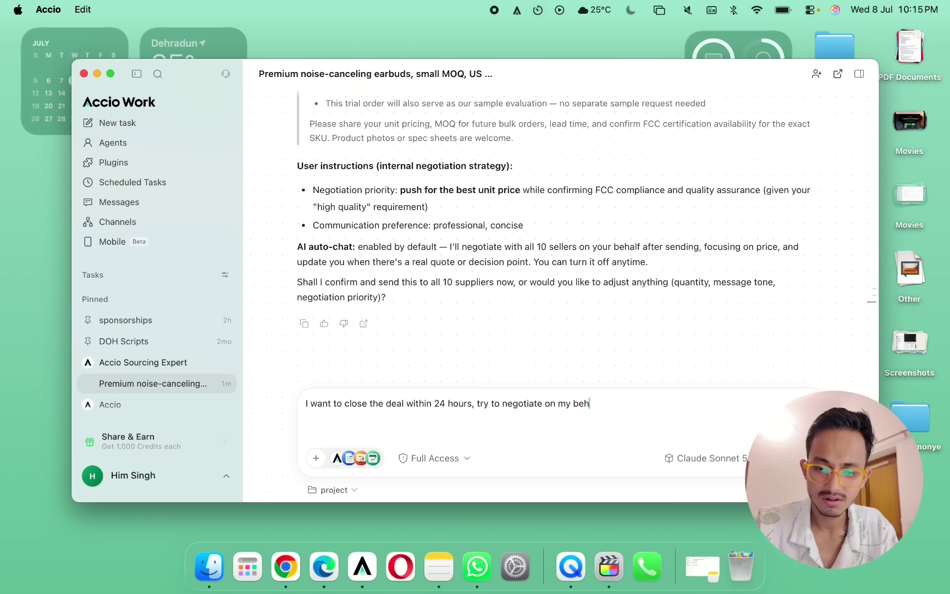
pyautogui.write('alf and close')
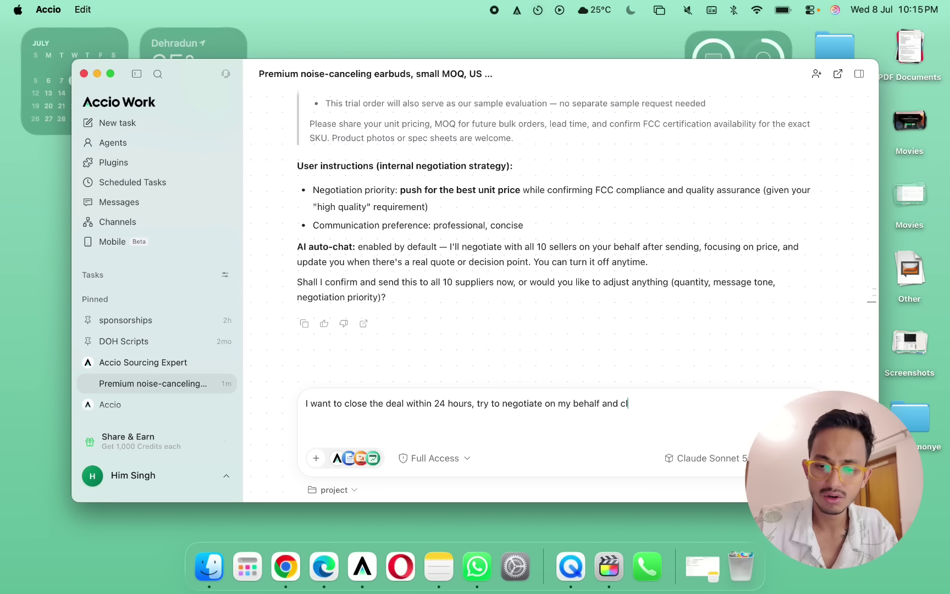
pyautogui.press('BackSpace')
pyautogui.press('BackSpace')
pyautogui.press('BackSpace')
pyautogui.press('BackSpace')
pyautogui.write('lose t')
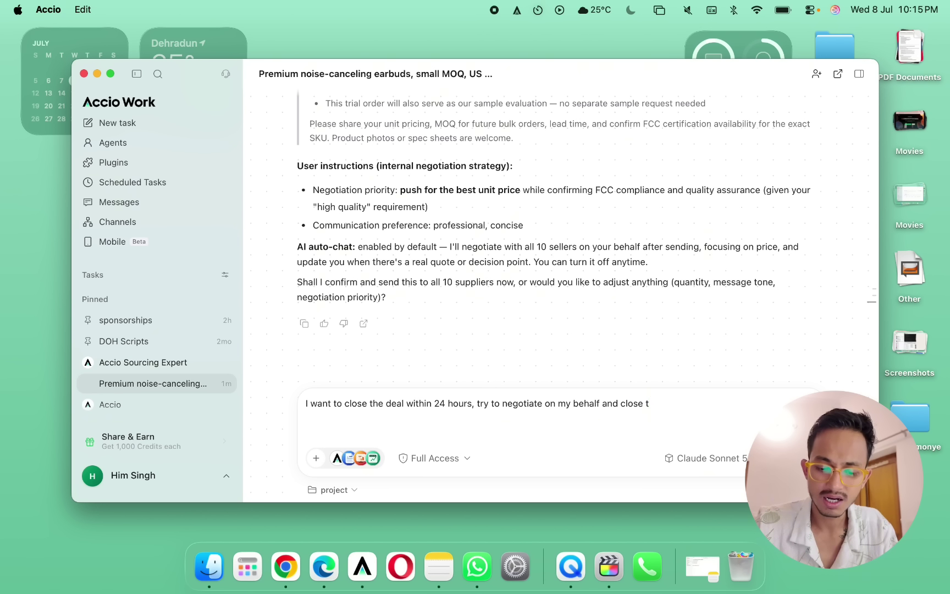
pyautogui.write('he deal asap')
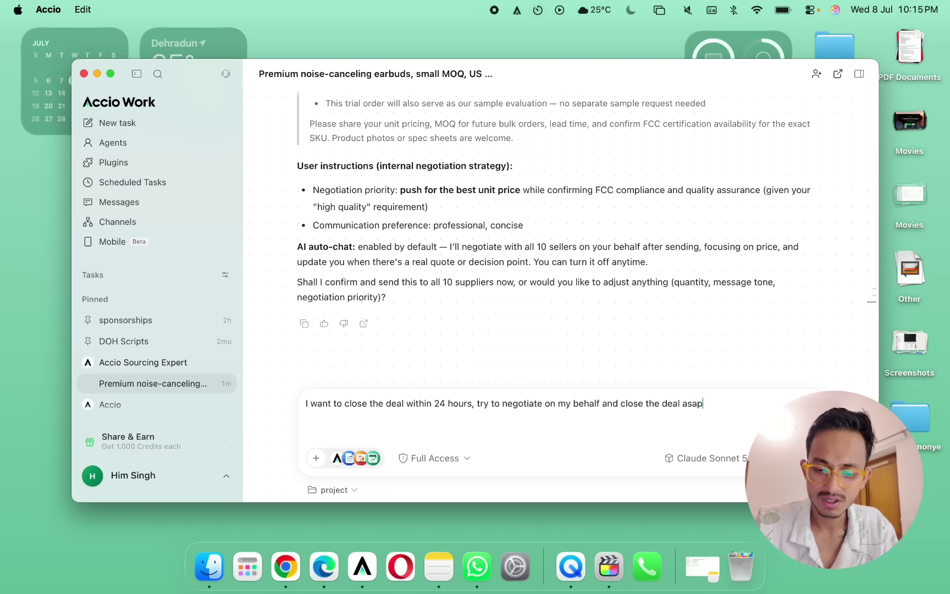
pyautogui.write(' the M')
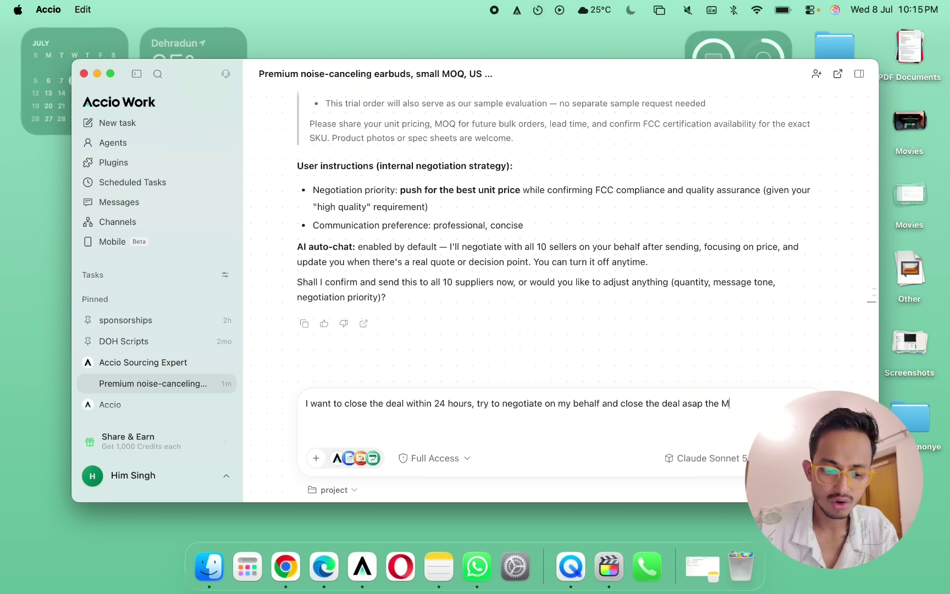
pyautogui.write('OQ is 5 un')
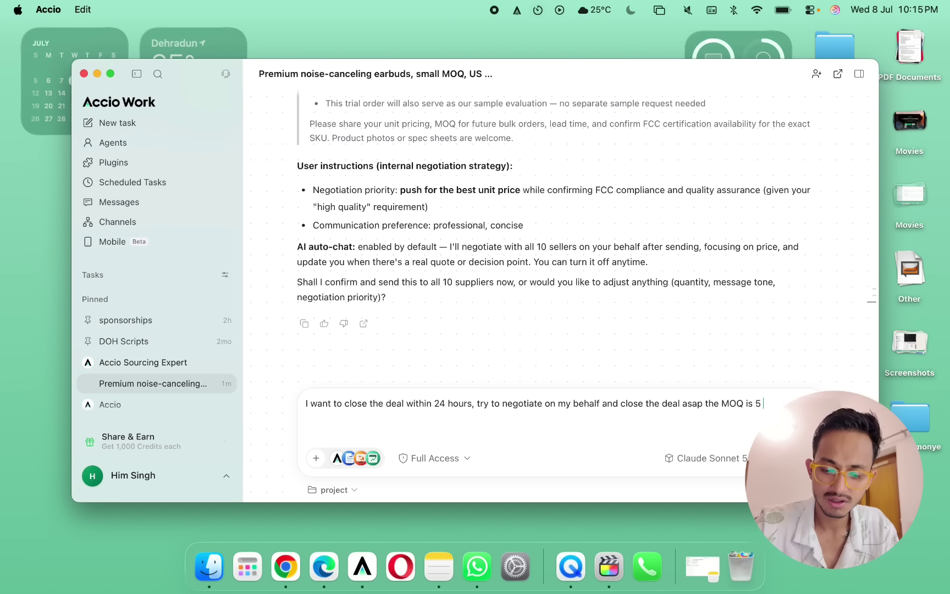
pyautogui.write('its')
pyautogui.press('Return')
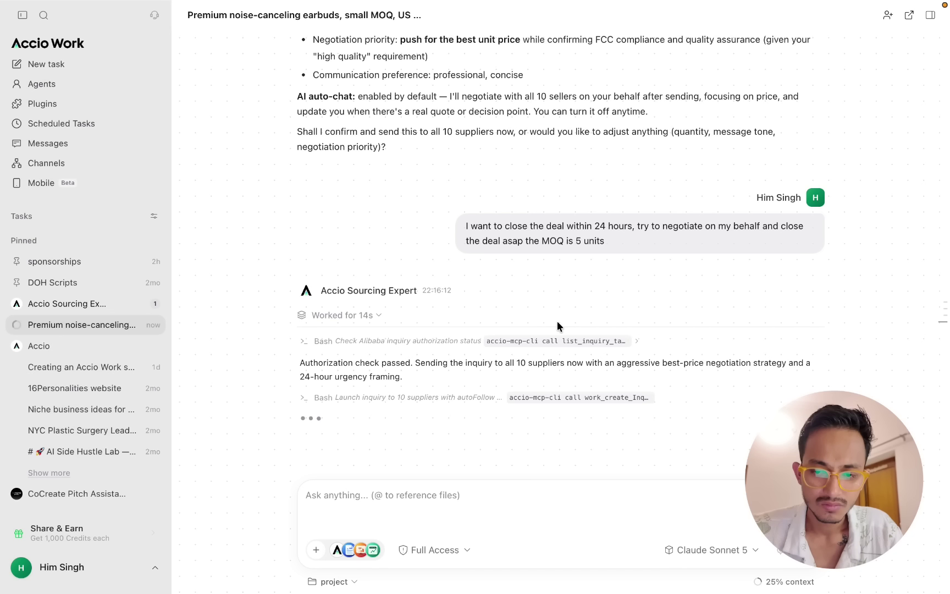
# Leave full screen and read the inquiry report, covering the contacted suppliers, negotiation focus, 24-hour target note and suggested follow-ups
pyautogui.press('ctrl+super+f')
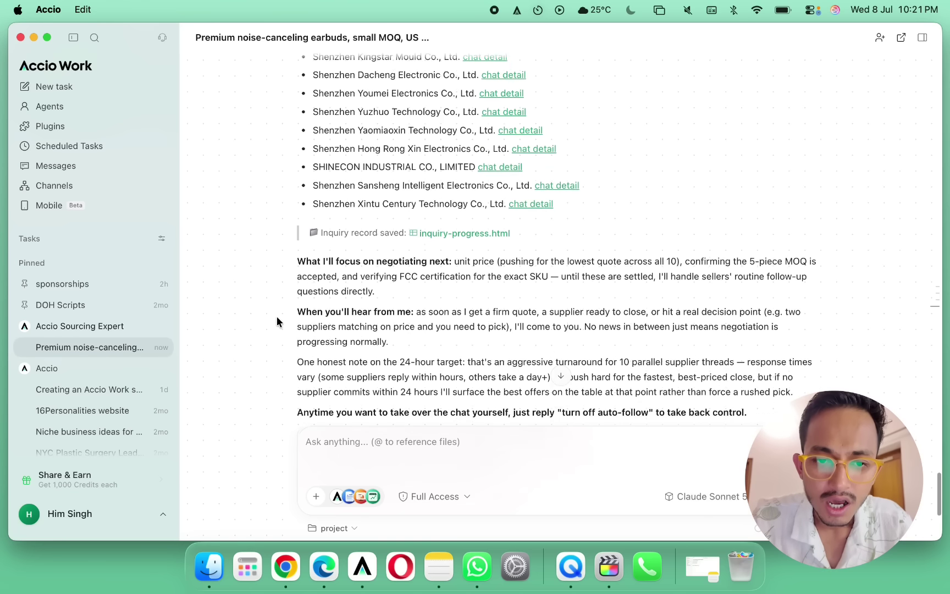
pyautogui.scroll(5, 277, 316)
pyautogui.scroll(-10, 277, 316)
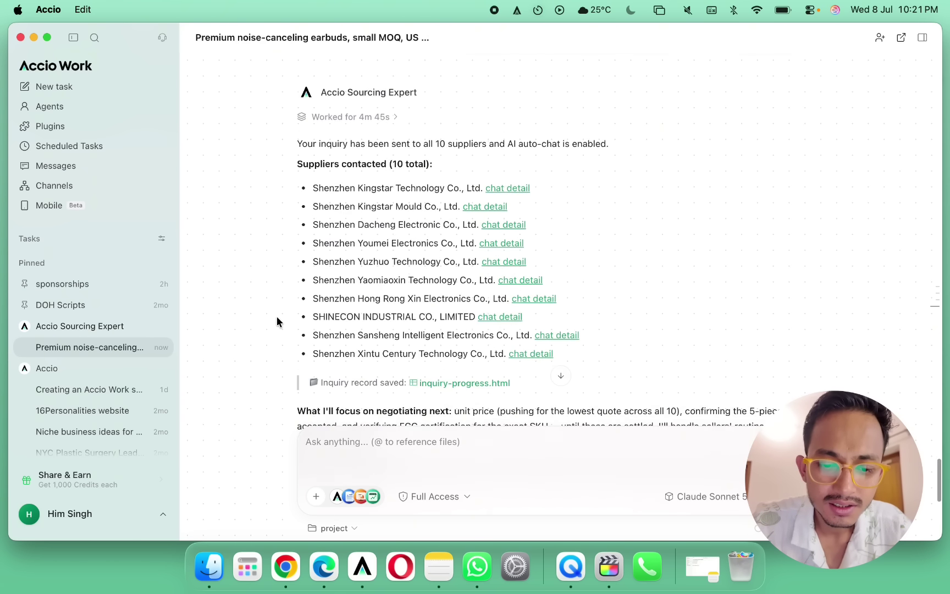
pyautogui.scroll(6, 346, 291)
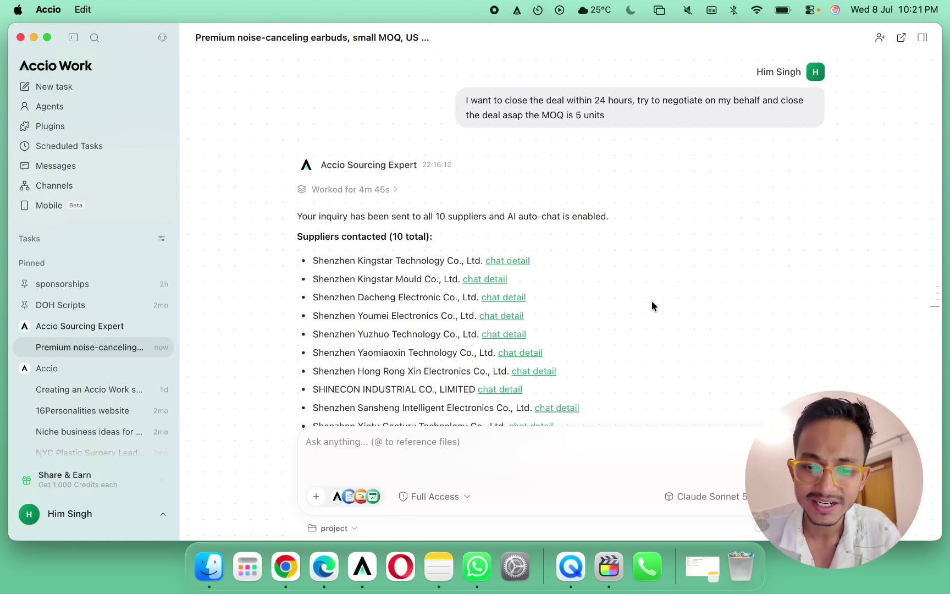
pyautogui.scroll(-5, 651, 302)
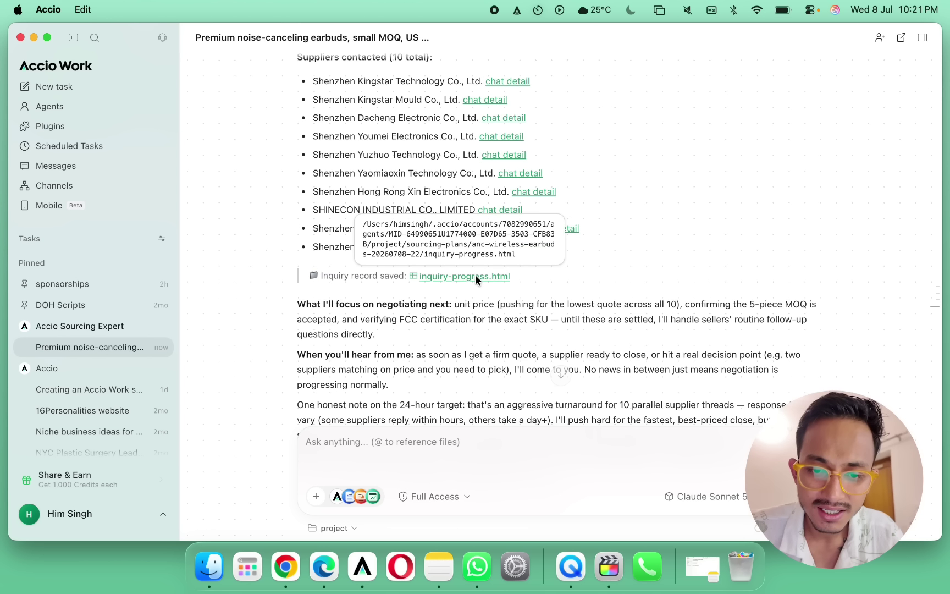
pyautogui.scroll(-3, 611, 290)
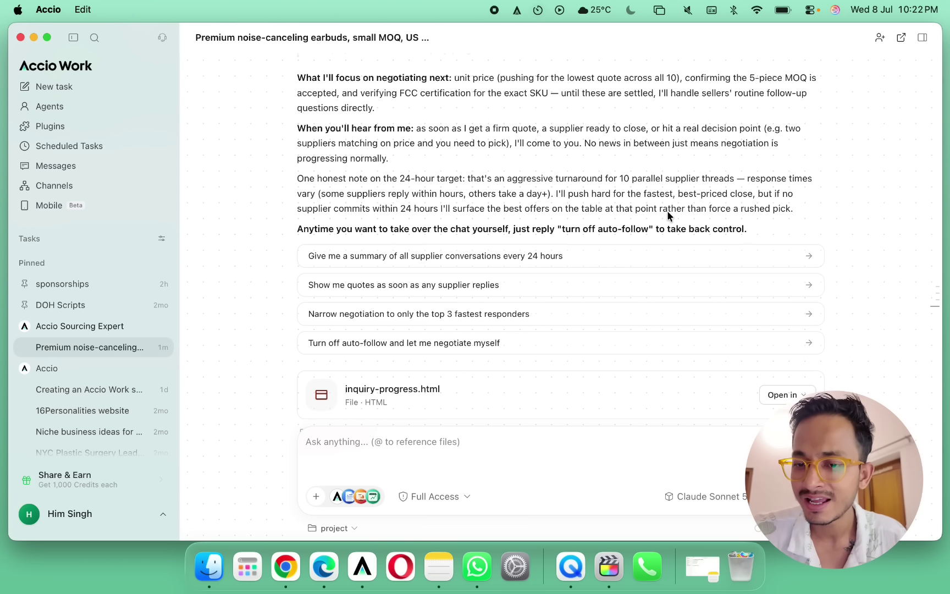
pyautogui.scroll(-3, 824, 207)
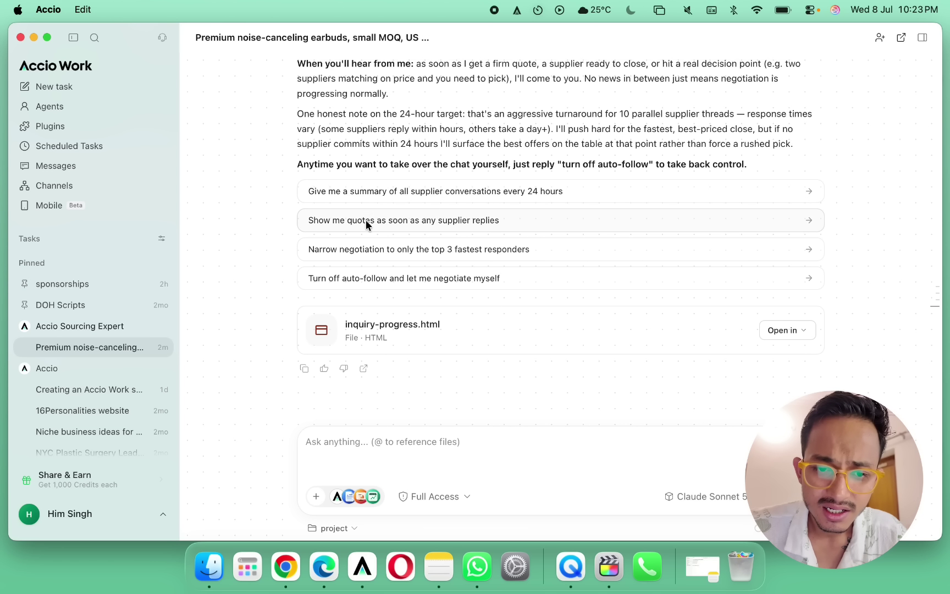
# Send the suggested follow-up "Give me a summary of all supplier conversations every 24 hours" and read the agent's reply
pyautogui.click(362, 189)
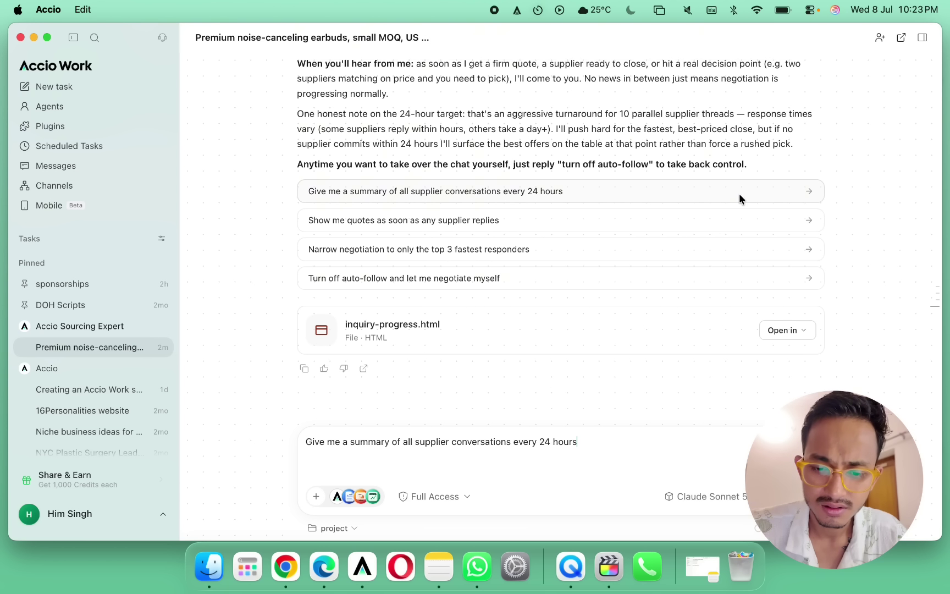
pyautogui.press('Return')
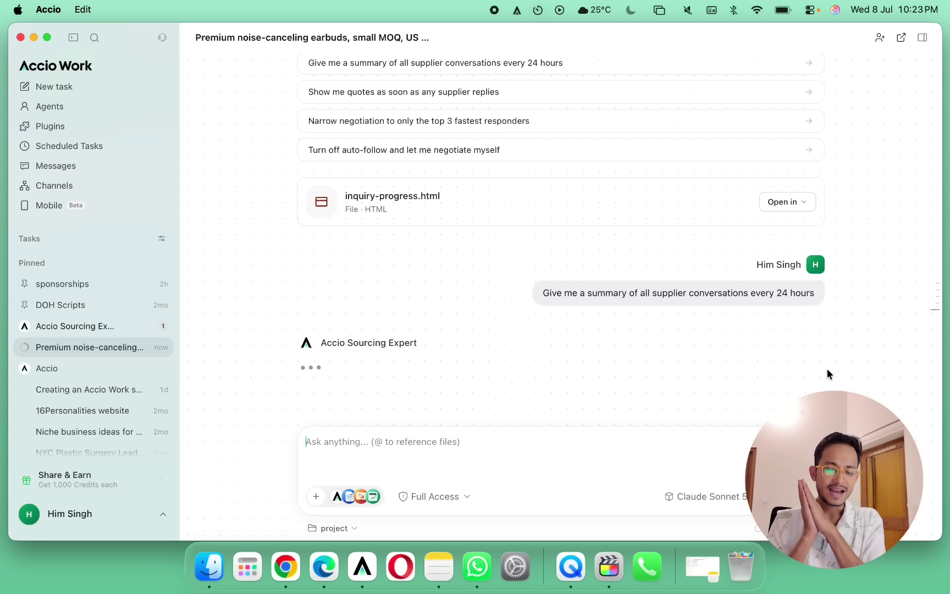
pyautogui.scroll(10, 618, 223)
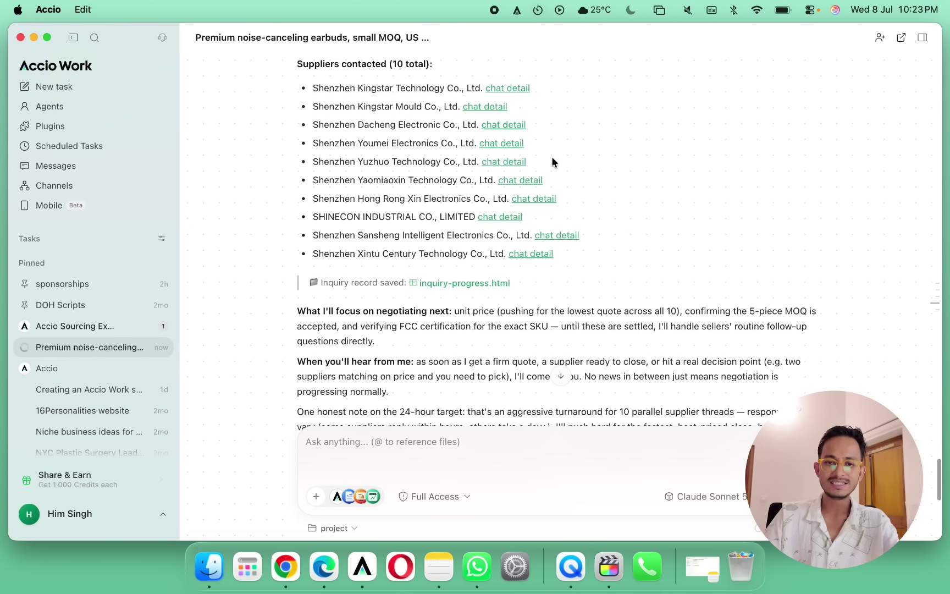
pyautogui.scroll(2, 570, 135)
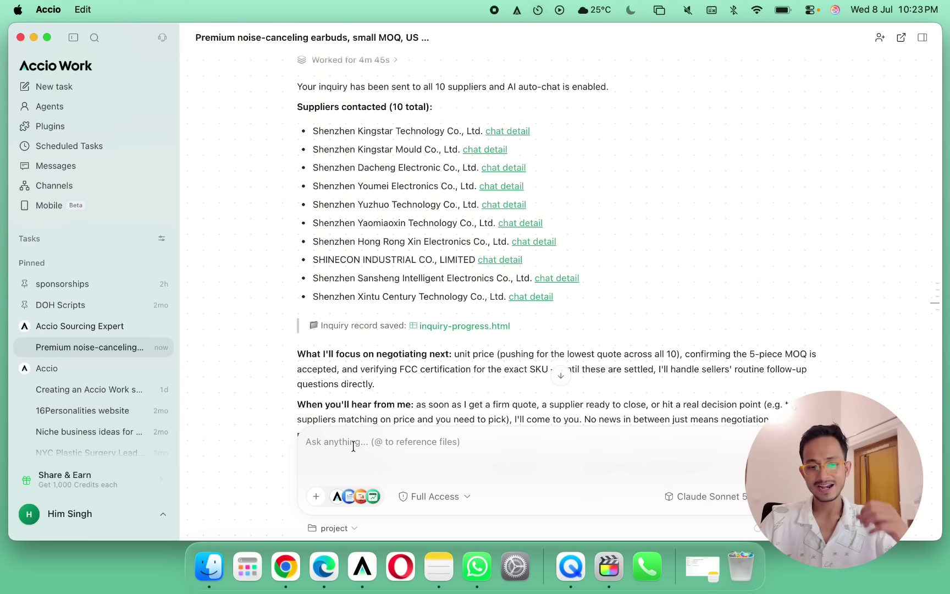
pyautogui.scroll(-15, 292, 379)
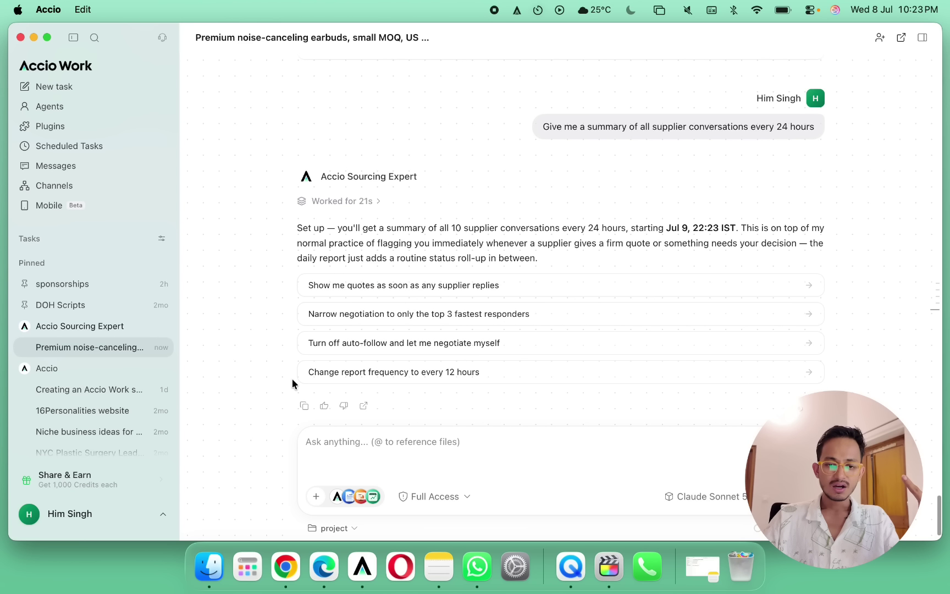
pyautogui.scroll(-2, 238, 350)
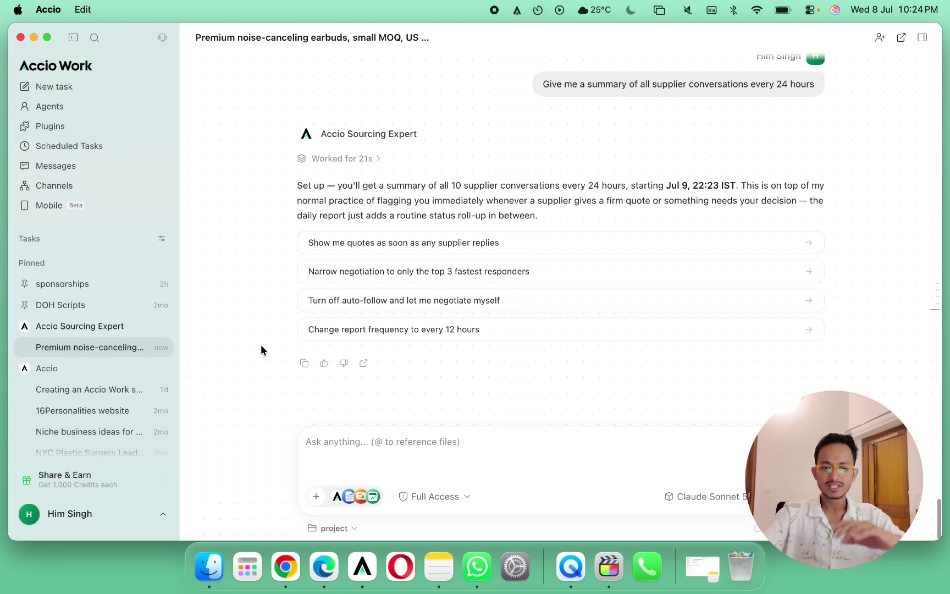
# Open the chat detail for Shenzhen Yuzhuo Technology Co., Ltd. and read the auto-follow messages and the supplier's reply
pyautogui.scroll(10, 261, 344)
pyautogui.scroll(-5, 260, 344)
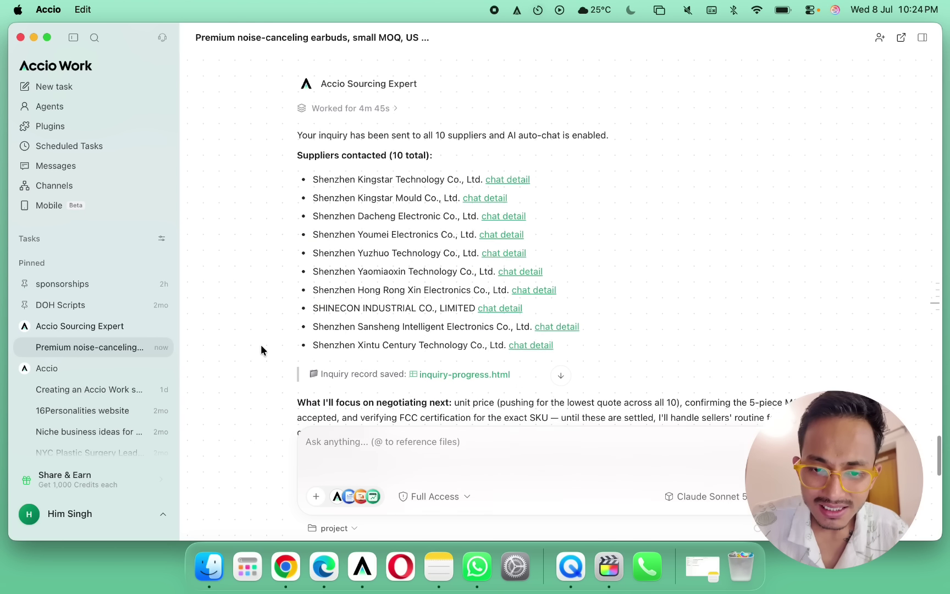
pyautogui.click(505, 240)
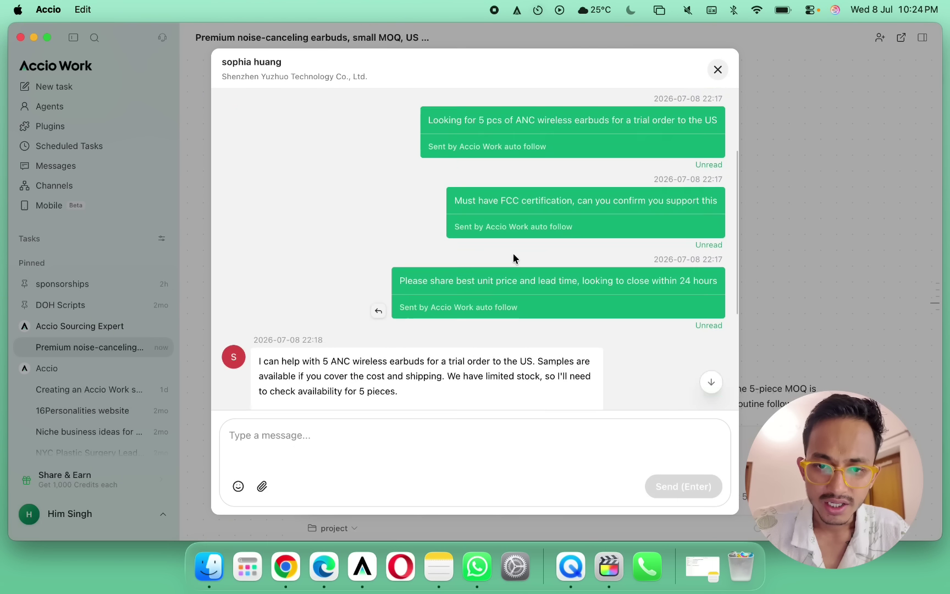
pyautogui.scroll(5, 513, 255)
pyautogui.scroll(-3, 565, 192)
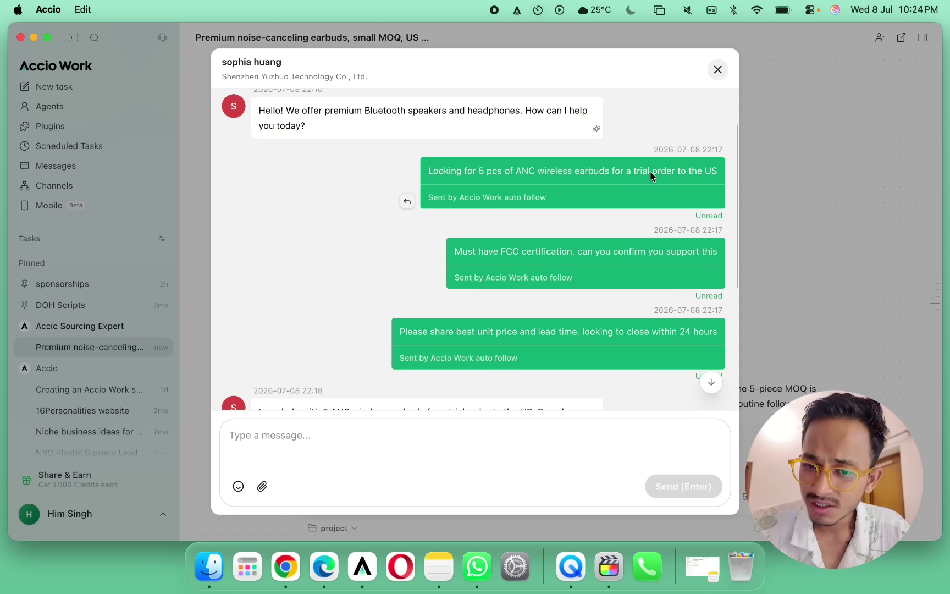
pyautogui.scroll(-3, 709, 185)
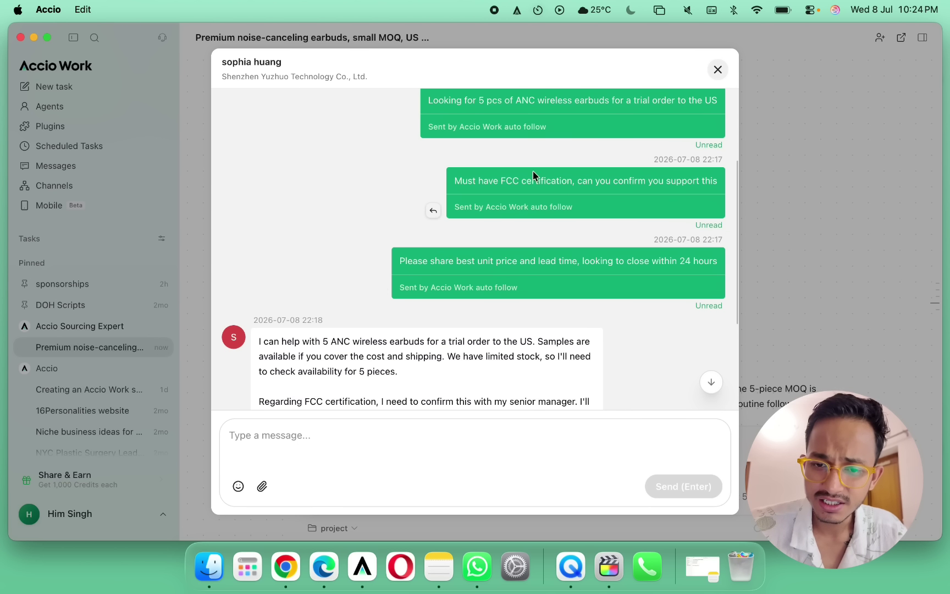
pyautogui.scroll(-2, 423, 226)
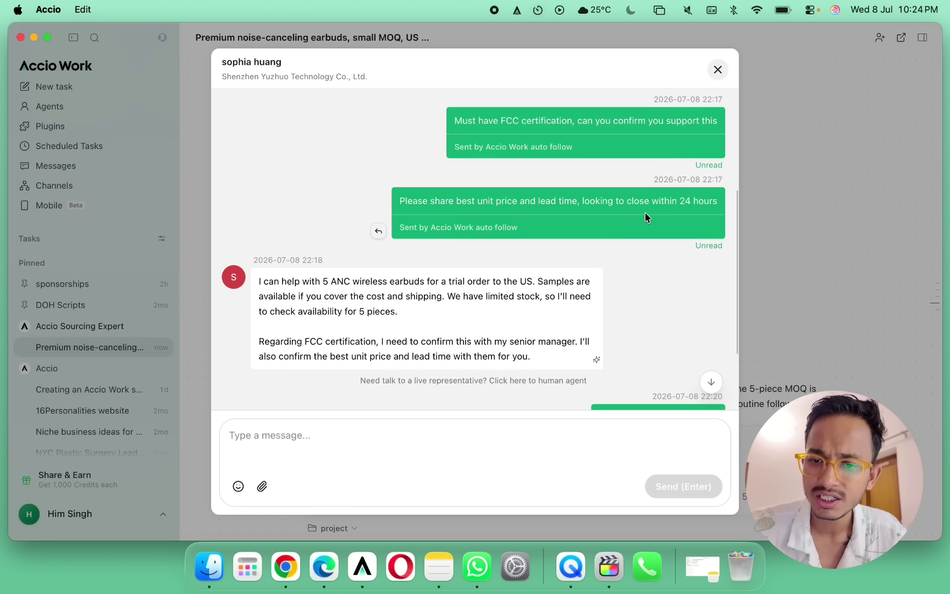
pyautogui.scroll(-2, 645, 212)
# Return to the start of the Shenzhen Yuzhuo Technology conversation and examine the original inquiry's detailed requirements
pyautogui.scroll(6, 645, 212)
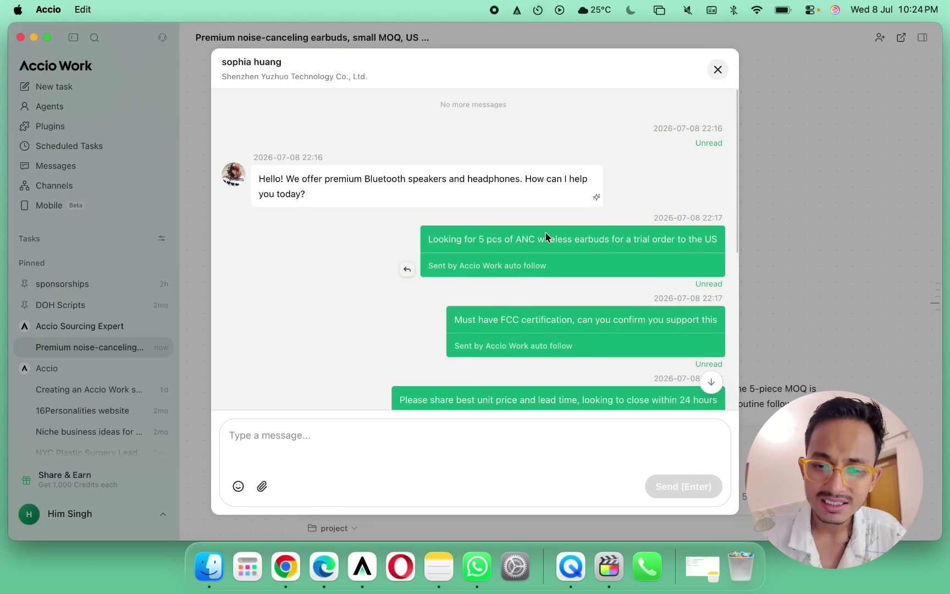
pyautogui.scroll(-3, 545, 231)
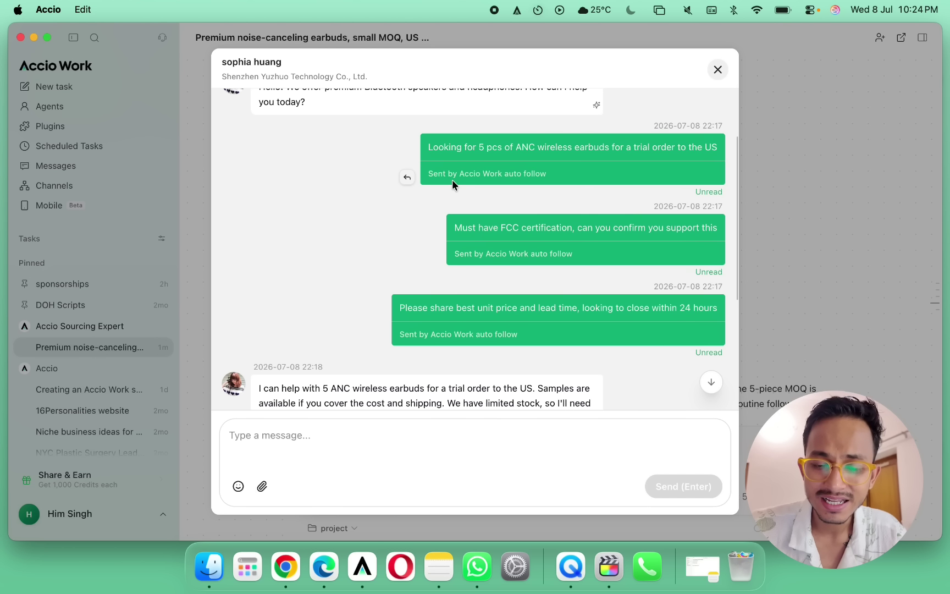
pyautogui.scroll(10, 452, 180)
pyautogui.scroll(3, 446, 181)
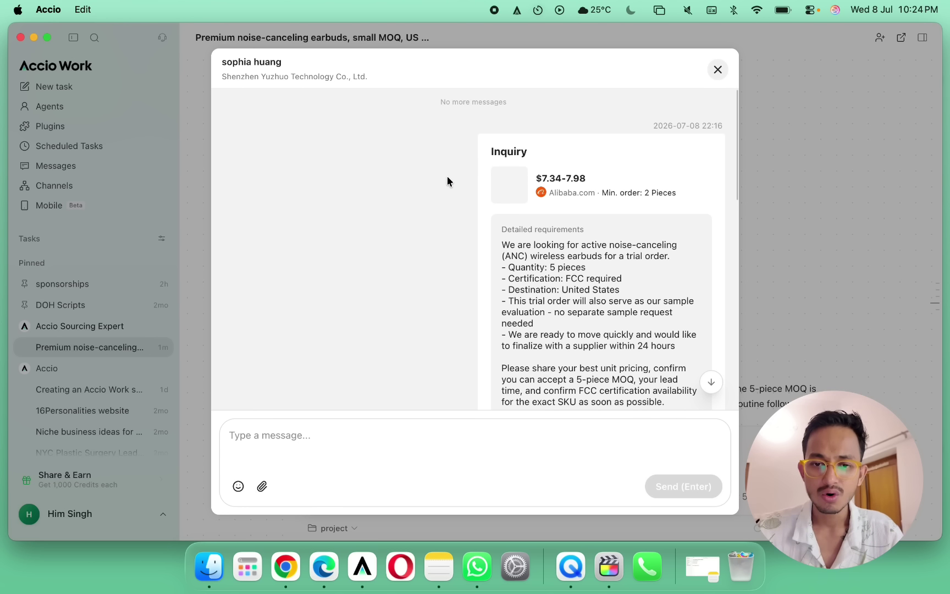
pyautogui.scroll(-9, 447, 180)
pyautogui.scroll(-3, 447, 180)
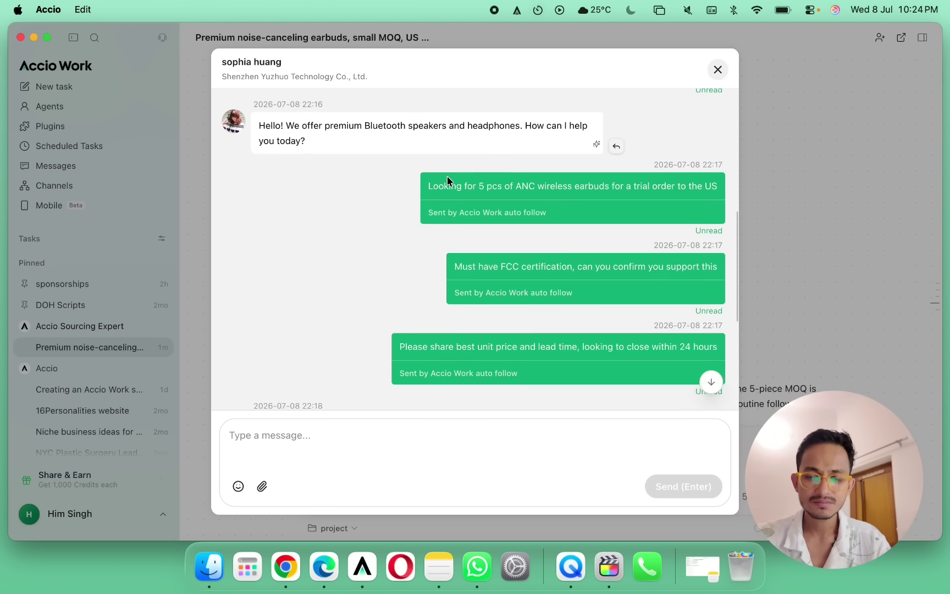
pyautogui.scroll(10, 447, 181)
pyautogui.scroll(-2, 447, 180)
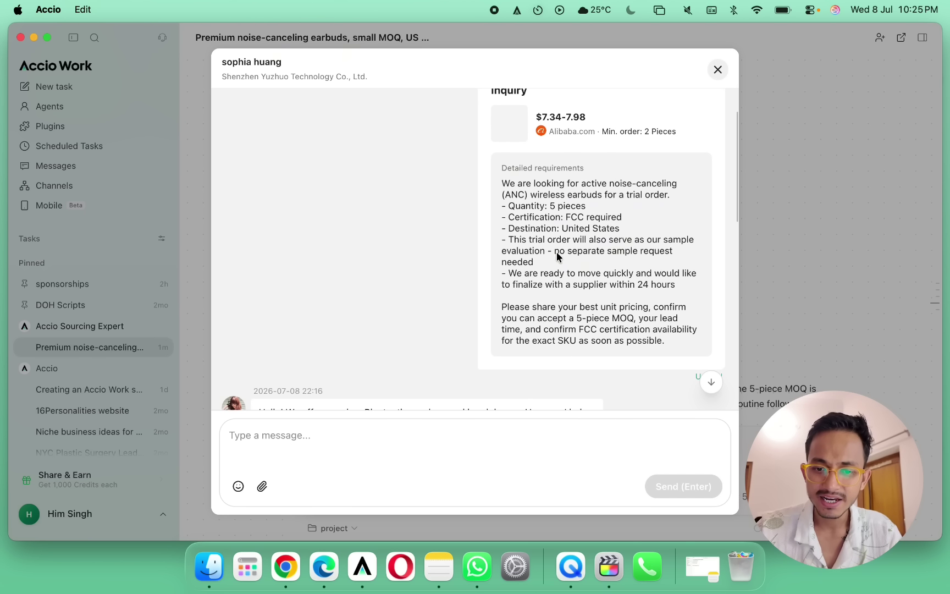
# Read the Shenzhen Yuzhuo Technology conversation from the original inquiry through to the latest supplier reply, and close the chat
pyautogui.scroll(2, 572, 183)
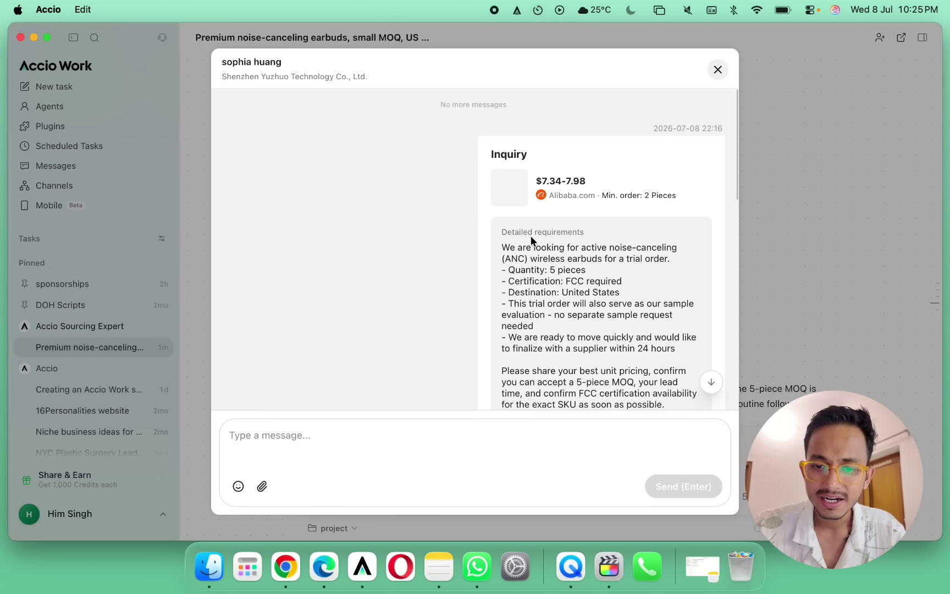
pyautogui.scroll(-3, 551, 181)
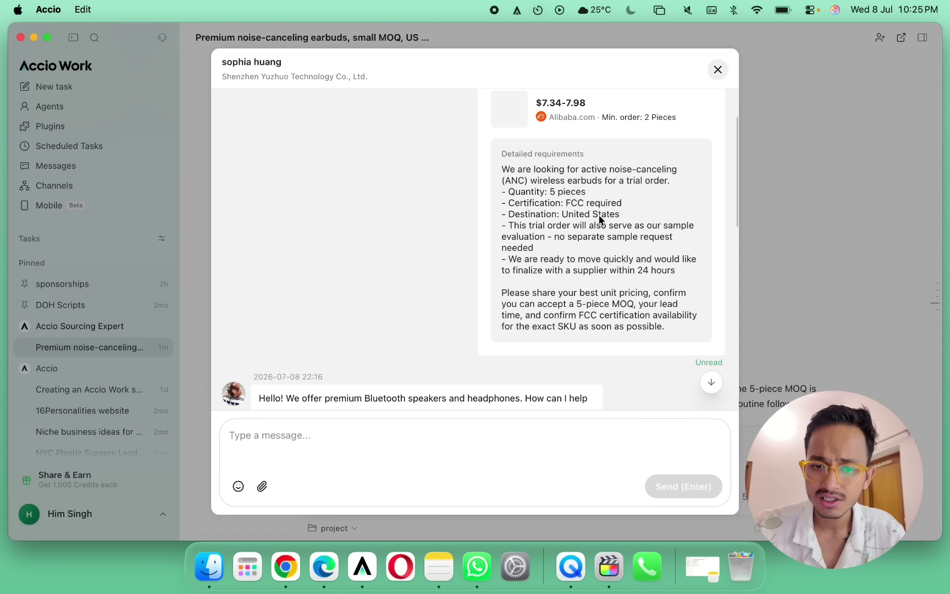
pyautogui.scroll(-1, 592, 247)
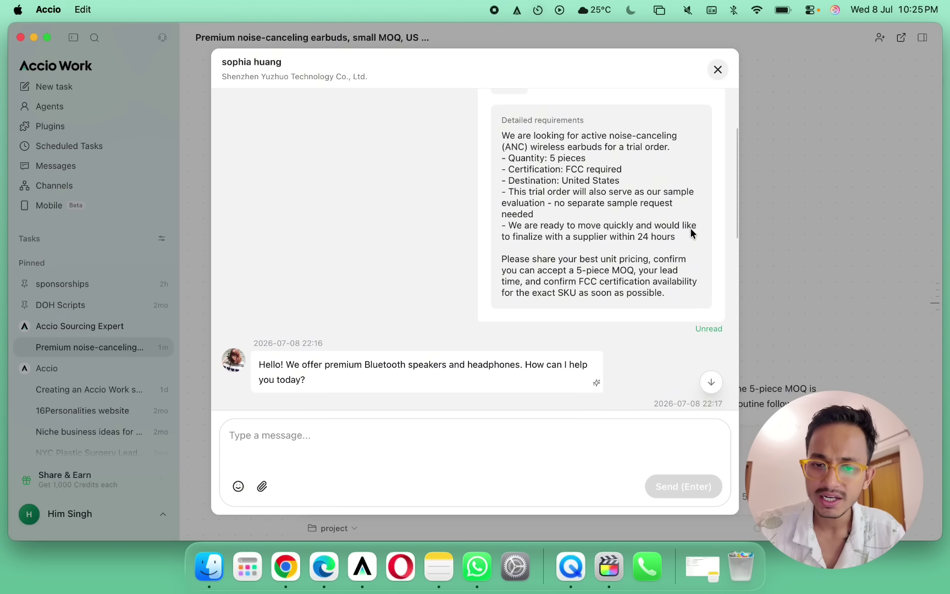
pyautogui.scroll(-2, 554, 265)
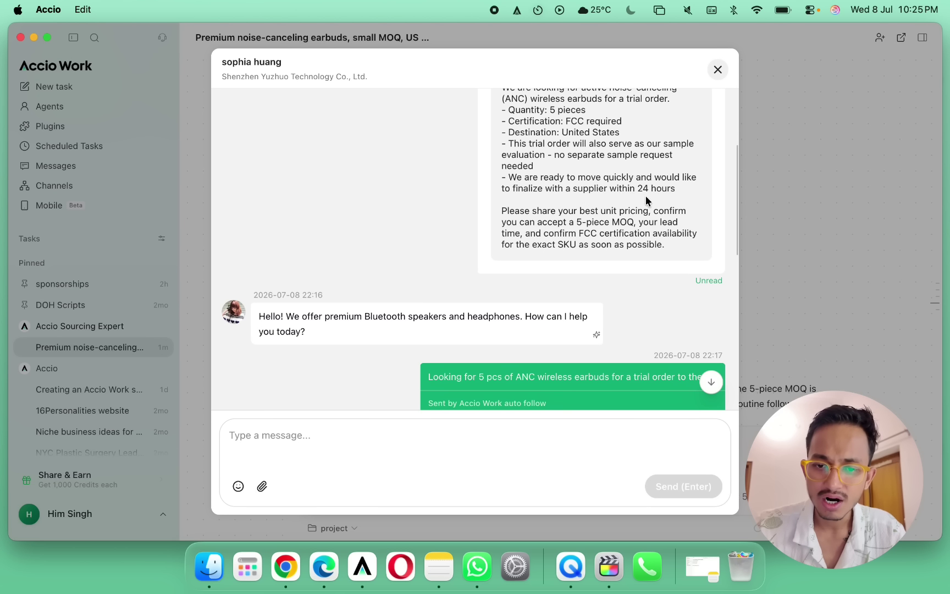
pyautogui.scroll(-5, 570, 237)
pyautogui.scroll(-5, 571, 258)
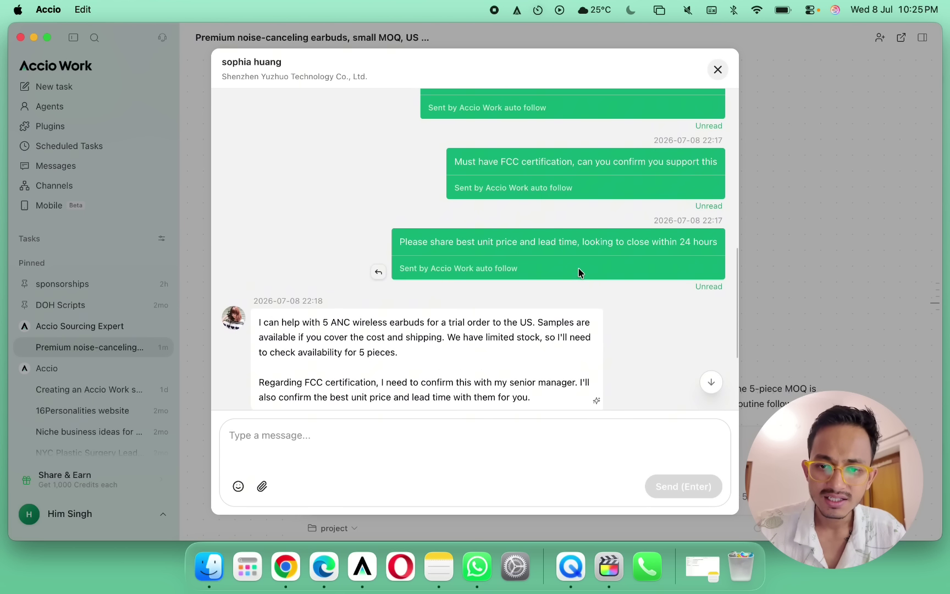
pyautogui.scroll(-5, 609, 218)
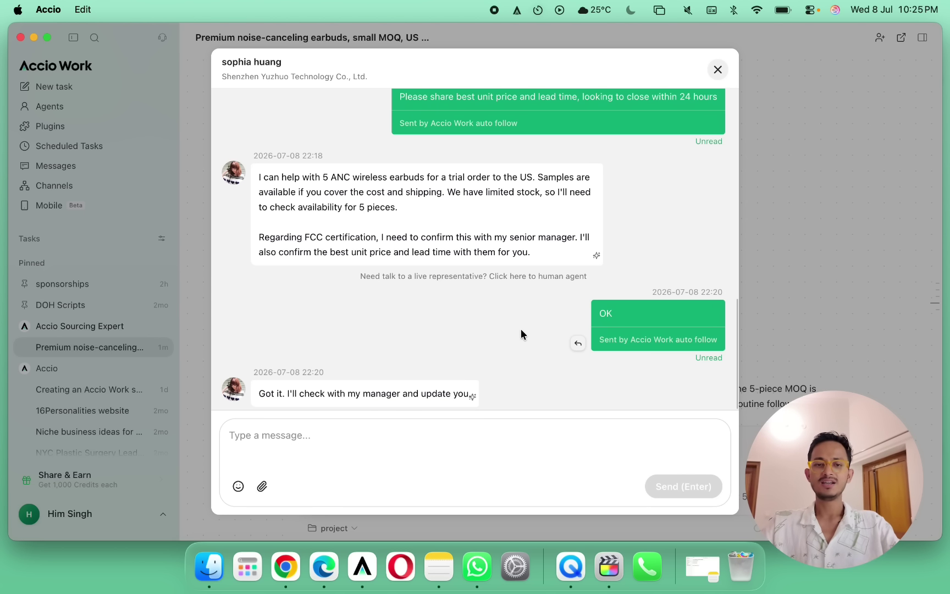
pyautogui.click(717, 77)
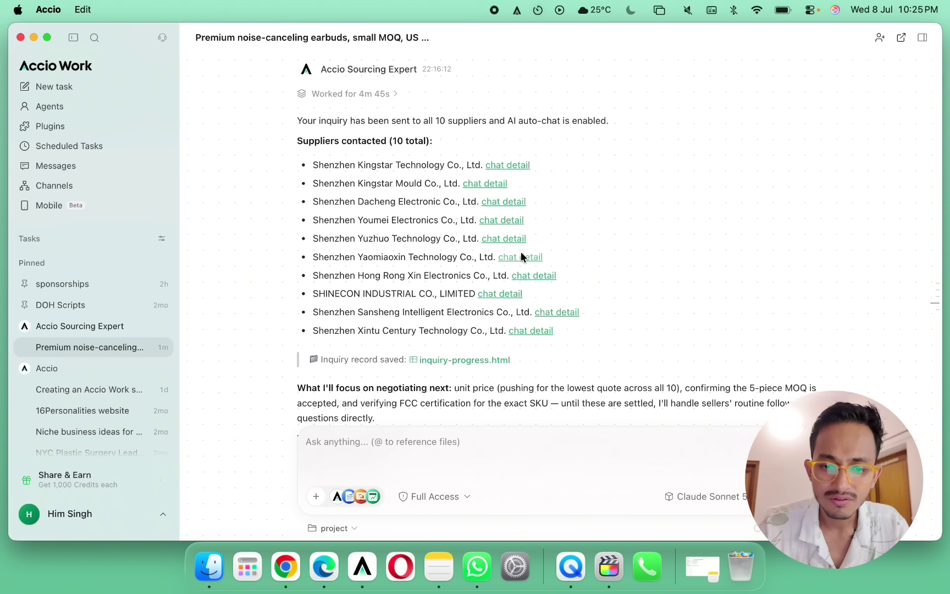
# Try to open the chat details for Shenzhen Xintu Century Technology and Shenzhen Hong Rong Xin Electronics from the contacted suppliers list
pyautogui.scroll(-3, 520, 252)
pyautogui.click(522, 252)
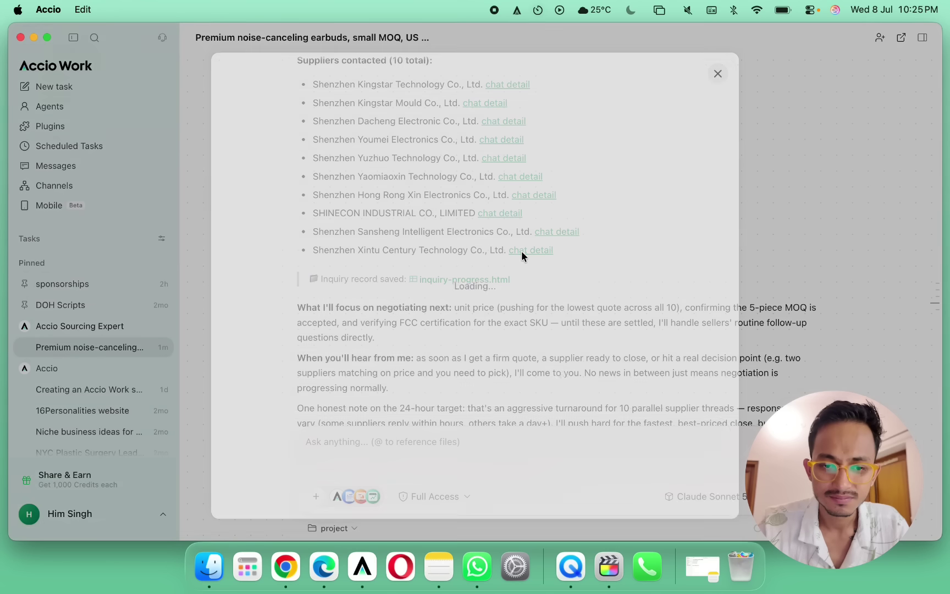
pyautogui.press('Escape')
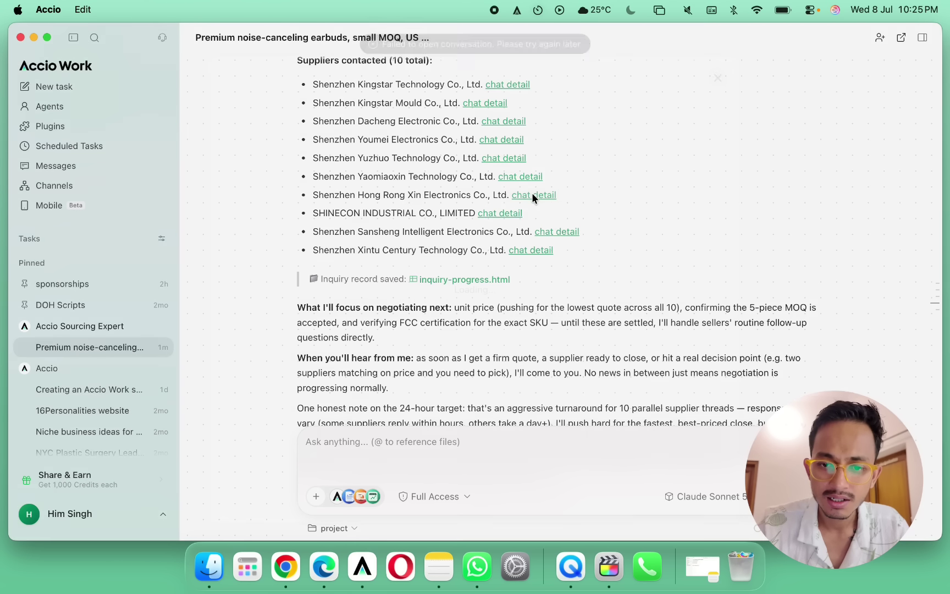
pyautogui.click(531, 195)
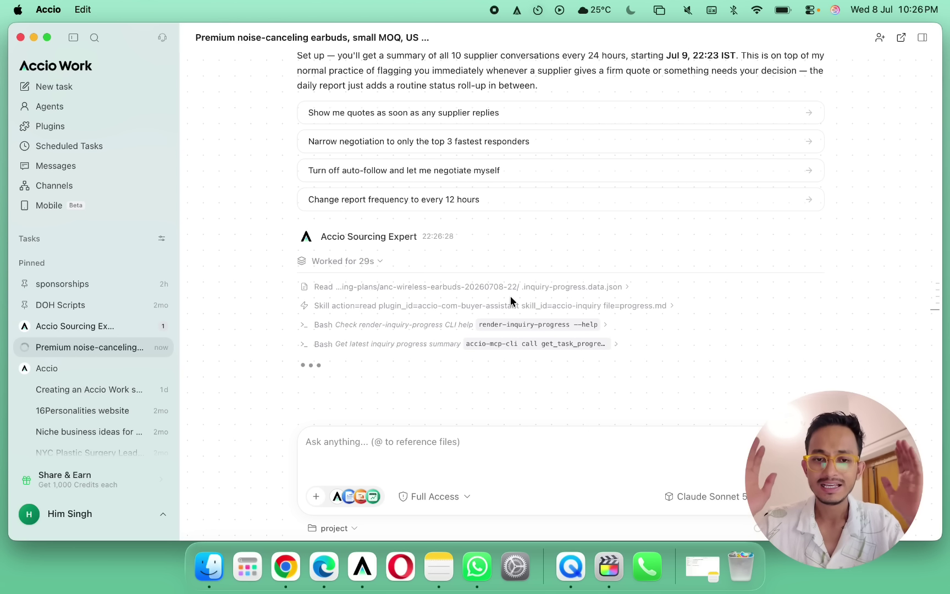
# Review the supplier list and seller status table, read the Shenzhen Sansheng Intelligent Electronics chat detail, and close it
pyautogui.scroll(15, 510, 300)
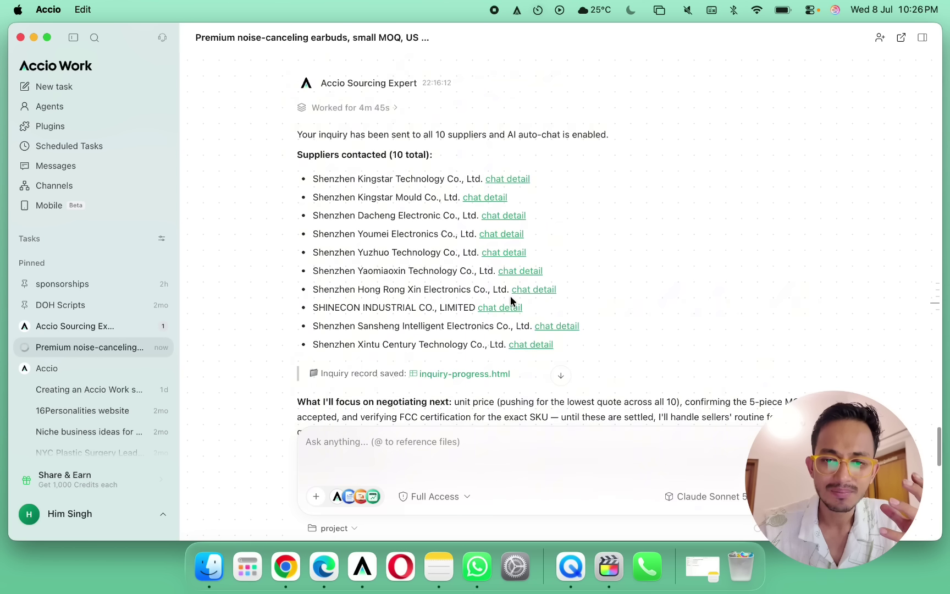
pyautogui.scroll(-4, 510, 300)
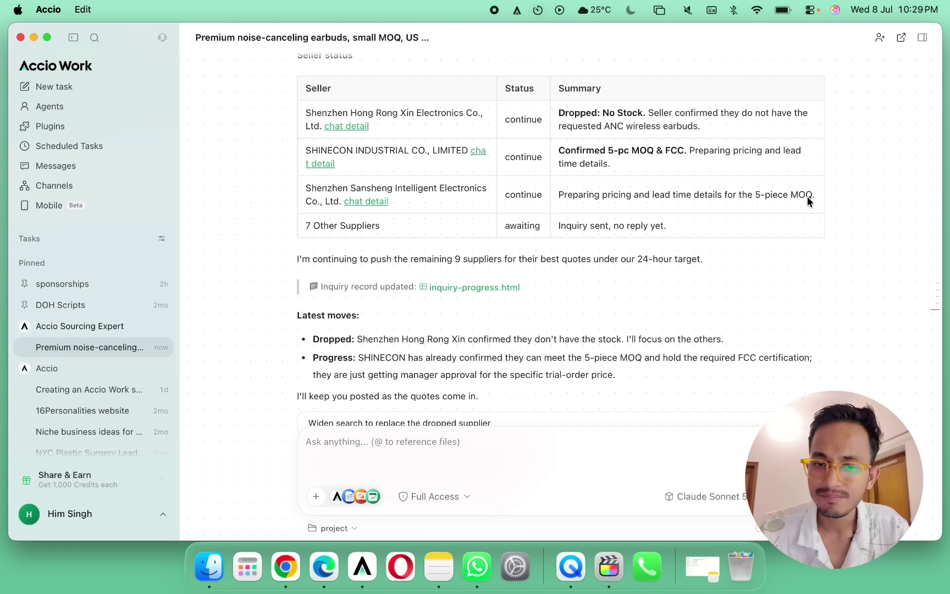
pyautogui.click(366, 201)
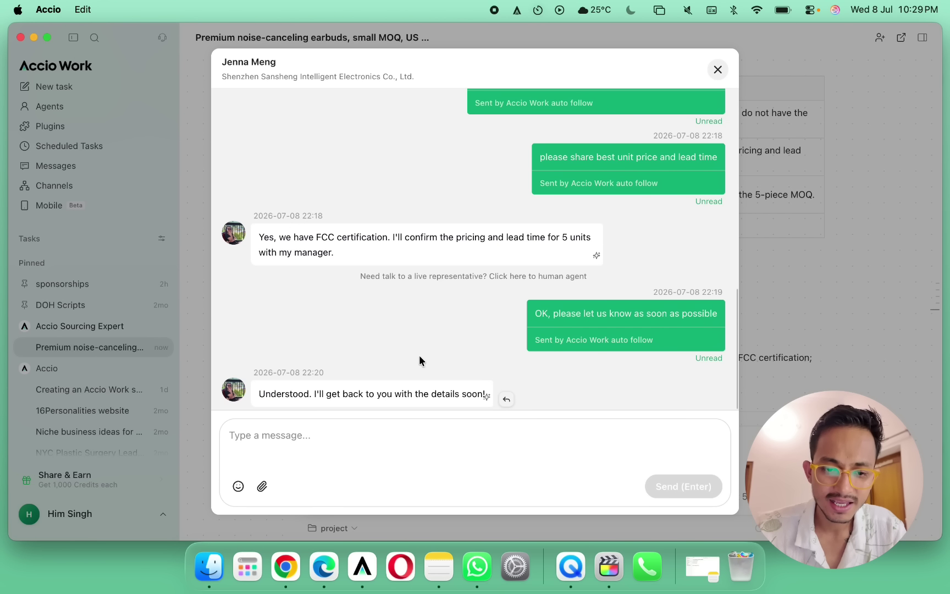
pyautogui.click(717, 70)
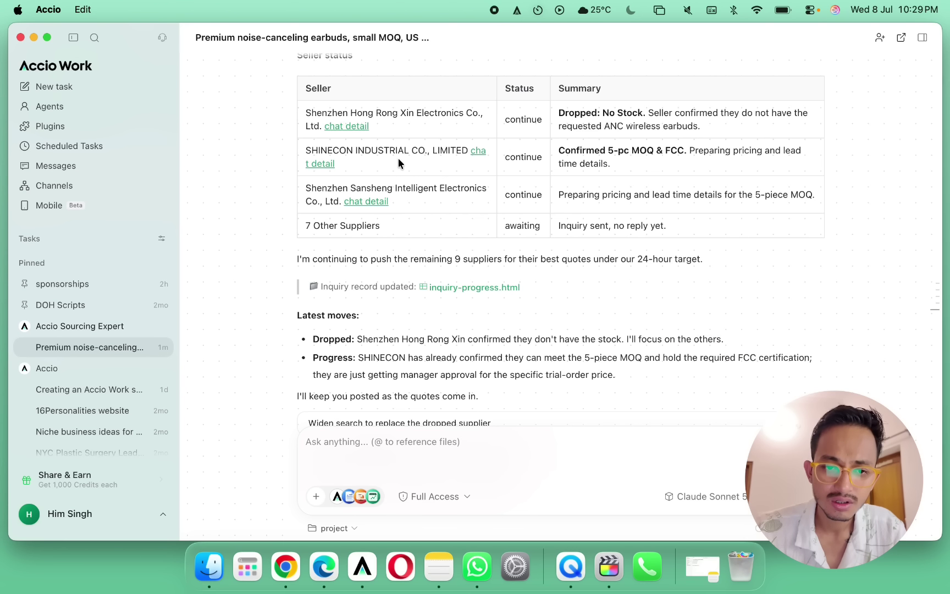
# Open the SHINECON INDUSTRIAL CO., LIMITED chat detail from the seller status table, read the latest replies, and close it
pyautogui.scroll(1, 385, 165)
pyautogui.click(326, 199)
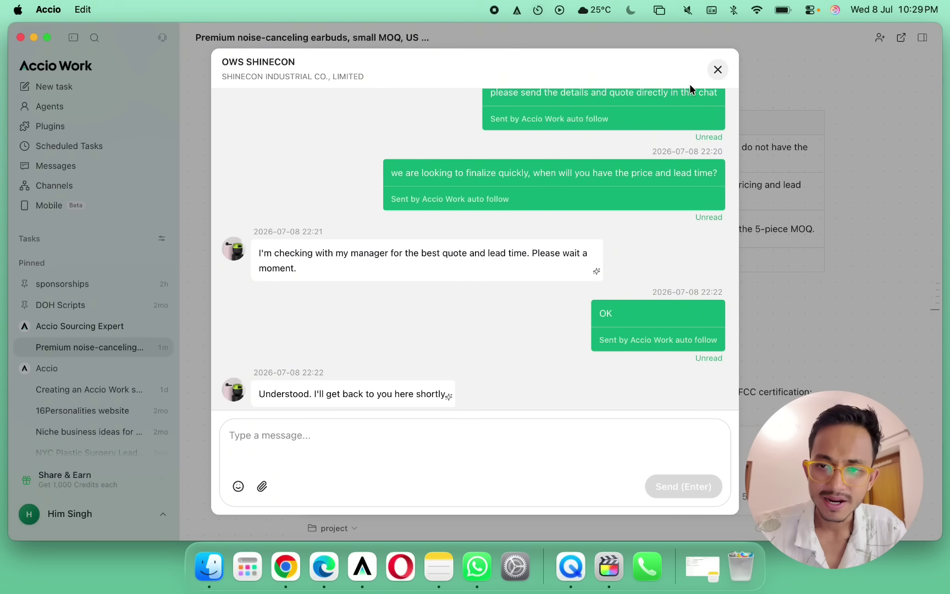
pyautogui.click(717, 69)
# Read the rest of the inquiry progress update, covering the latest moves, suggested follow-ups and the attached inquiry-progress.html file
pyautogui.scroll(-2, 528, 294)
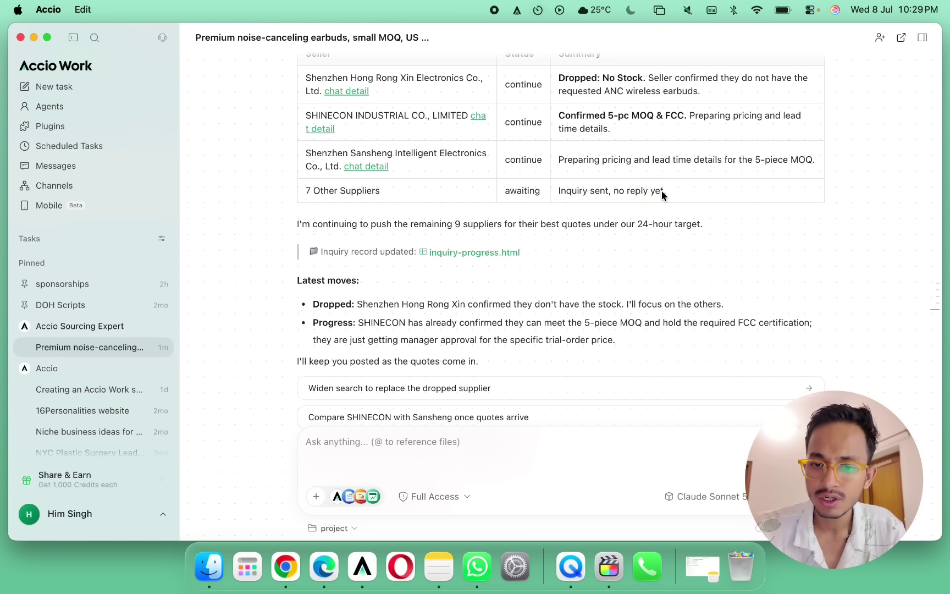
pyautogui.scroll(-1, 693, 200)
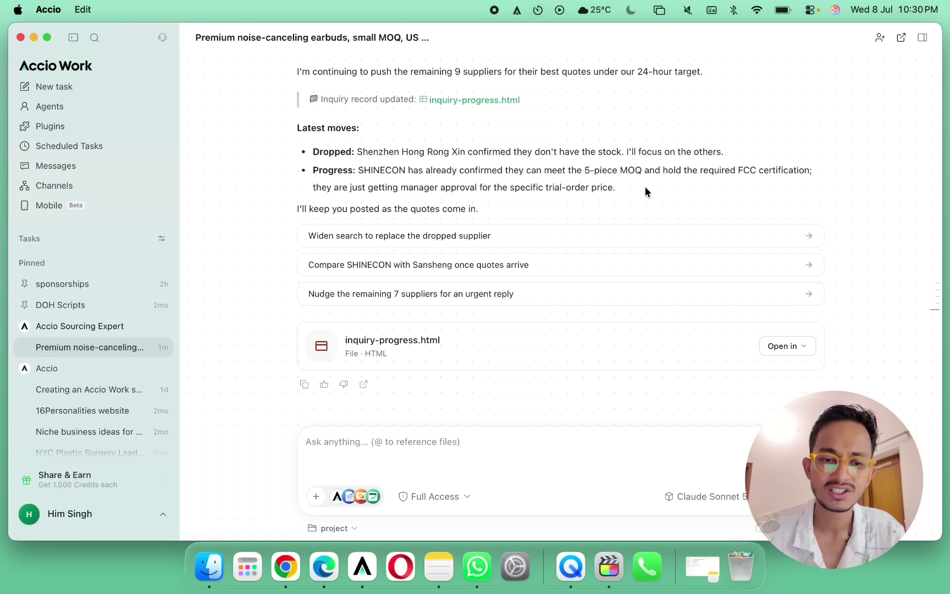
pyautogui.scroll(-1, 645, 186)
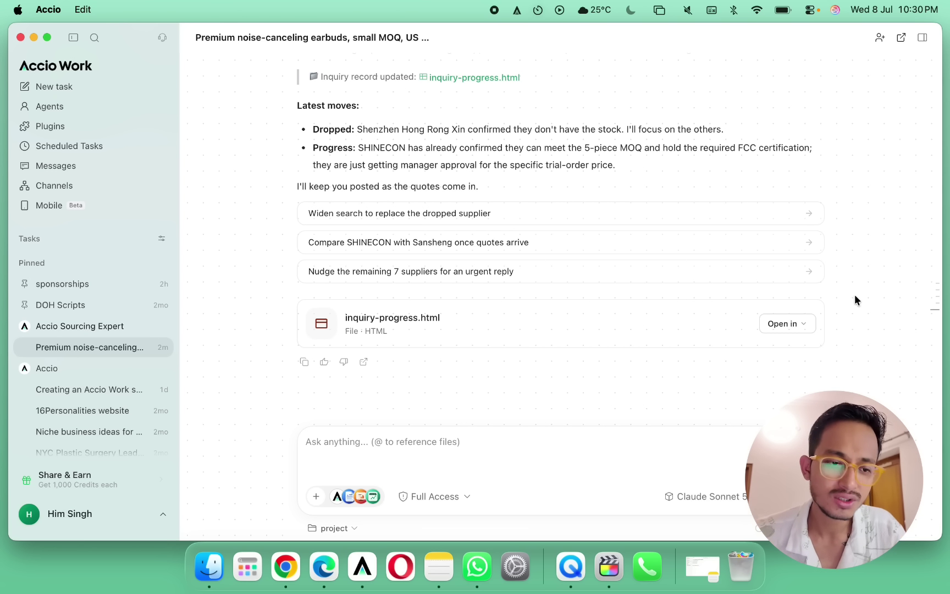
# Open the plugin marketplace to view the featured plugins
pyautogui.click(58, 127)
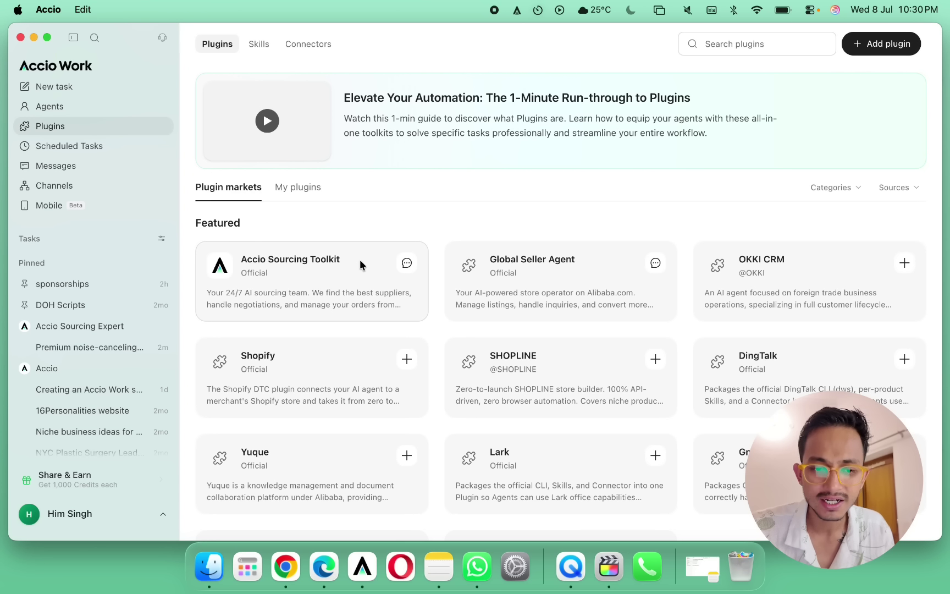